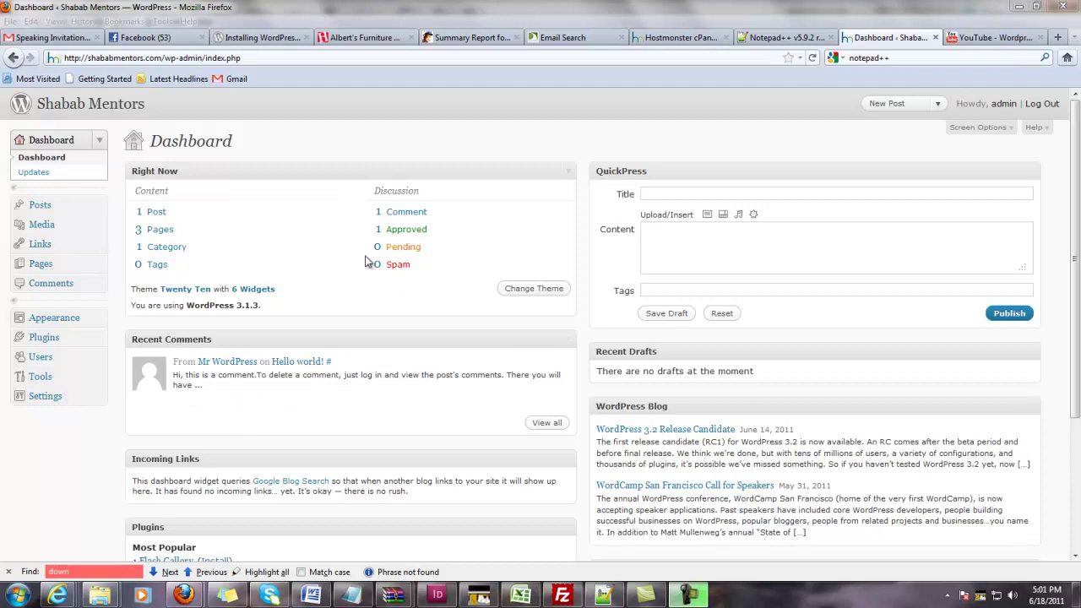
Preview the site's public front page, then return to the admin Dashboard.
left_click(111, 107)
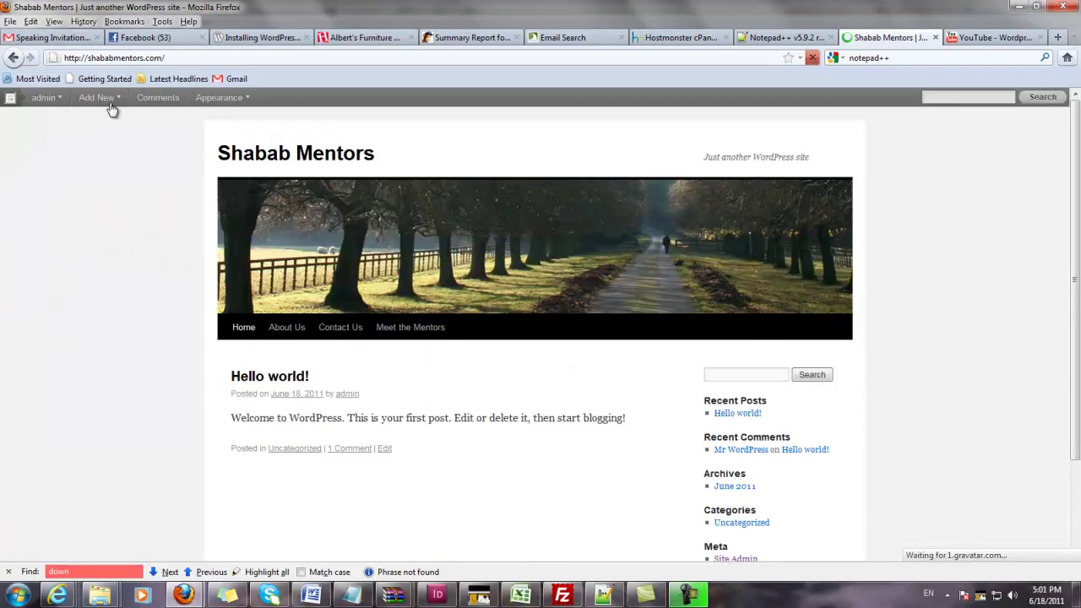
mouse_move(112, 108)
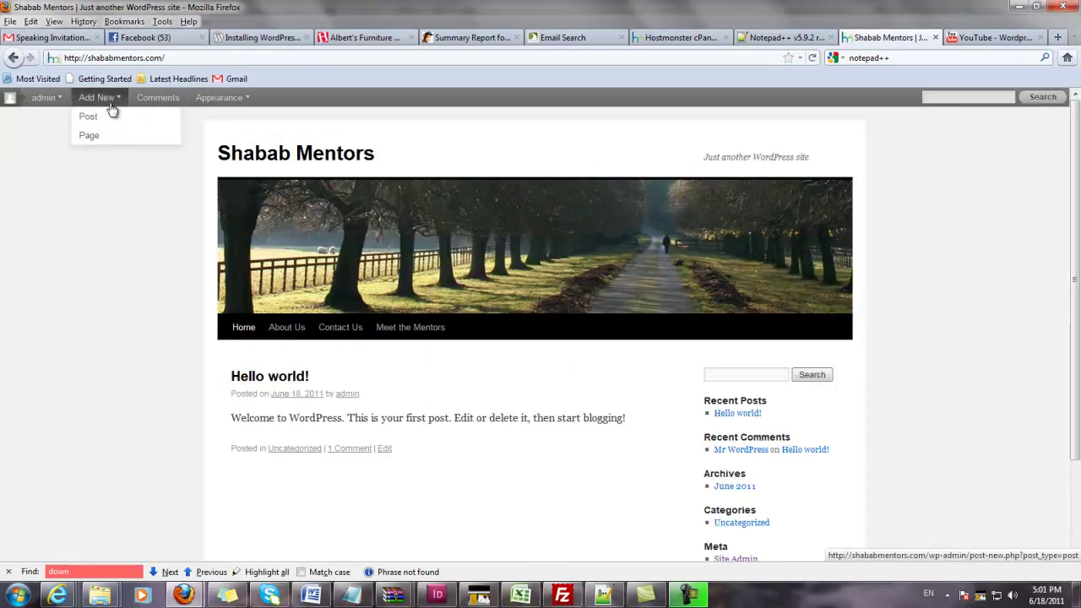
left_click(12, 57)
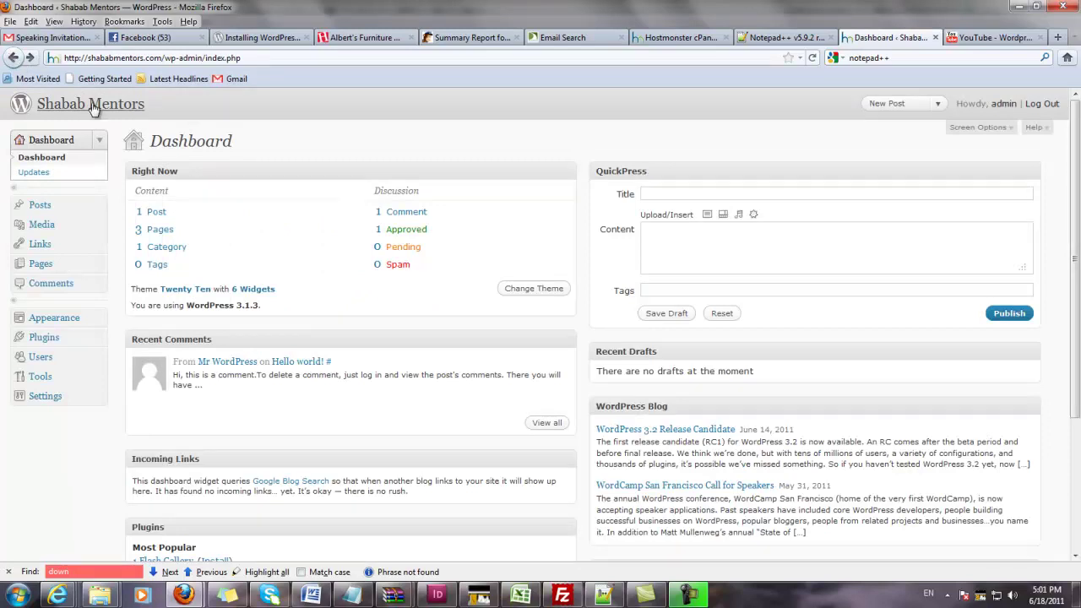
Log out of the WordPress admin area and log back in.
left_click_drag(8, 103, 148, 108)
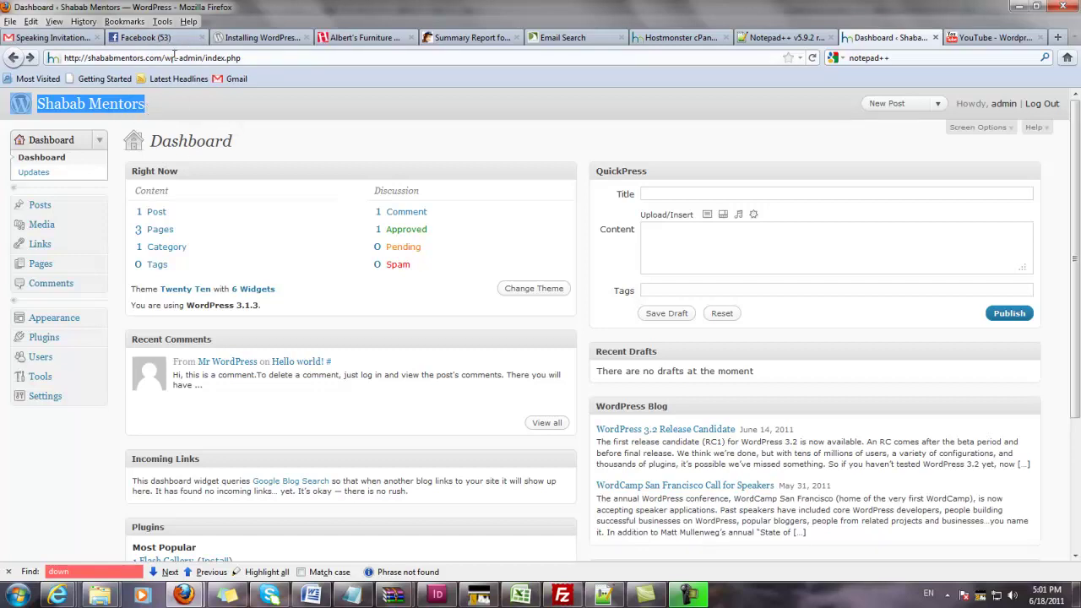
left_click(1041, 103)
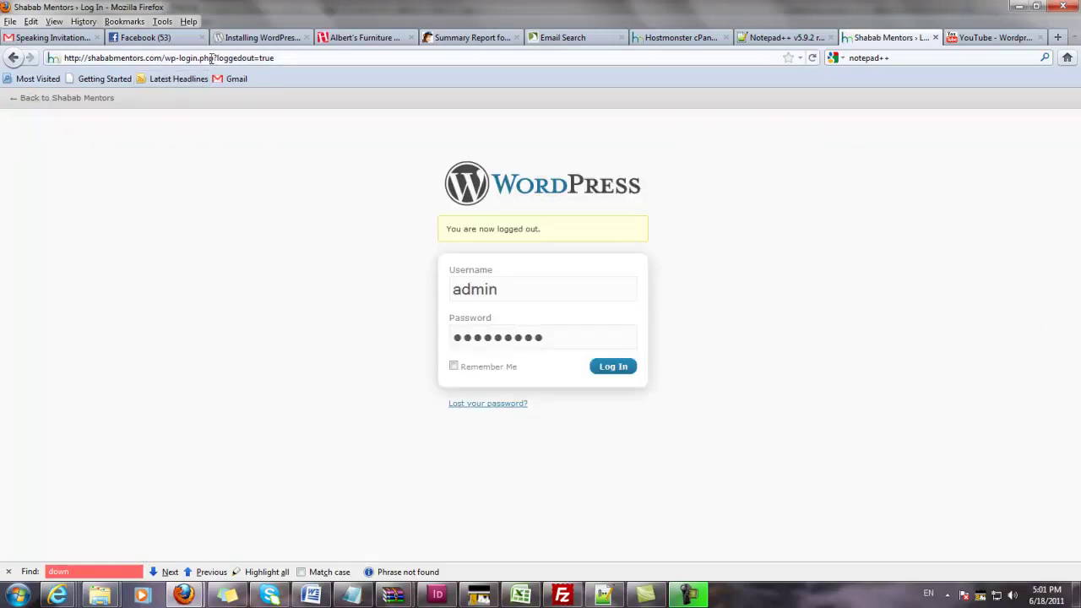
left_click_drag(166, 57, 184, 59)
left_click(487, 285)
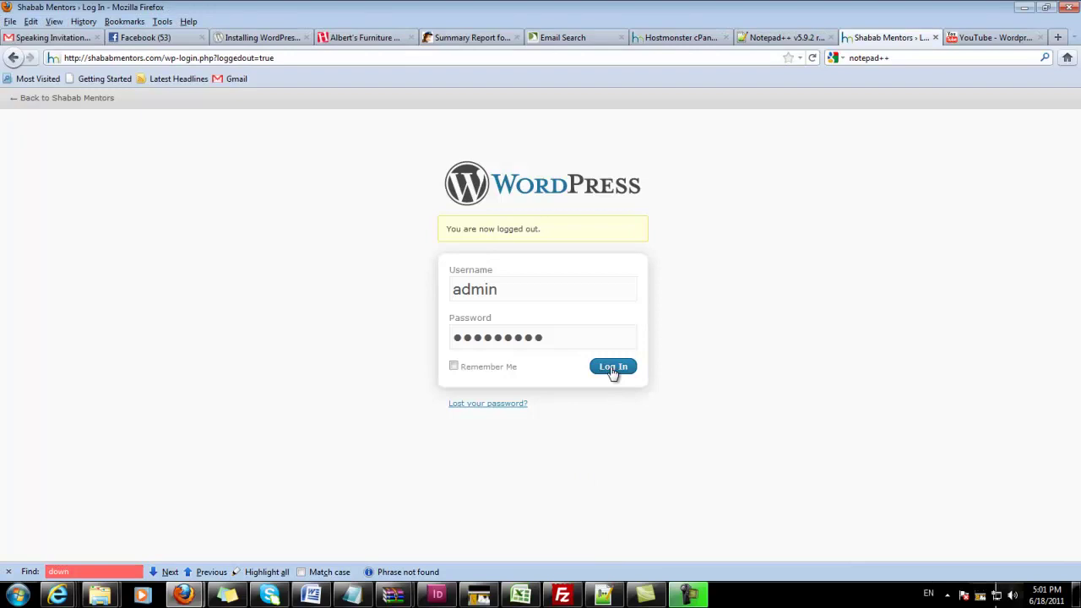
left_click(612, 369)
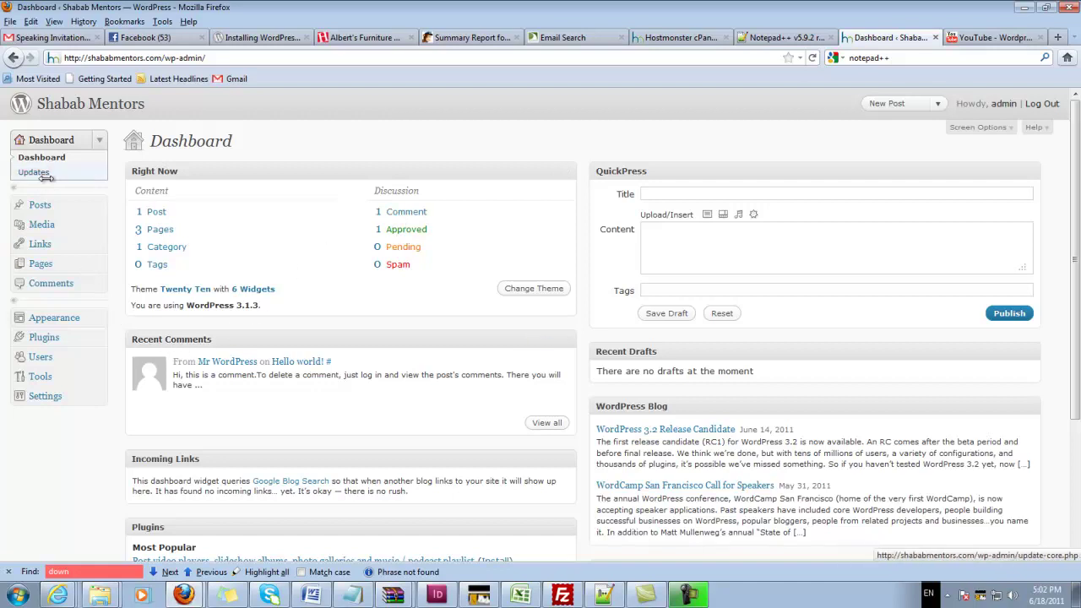
Start a new post titled 'Welcome to our site'.
left_click(98, 206)
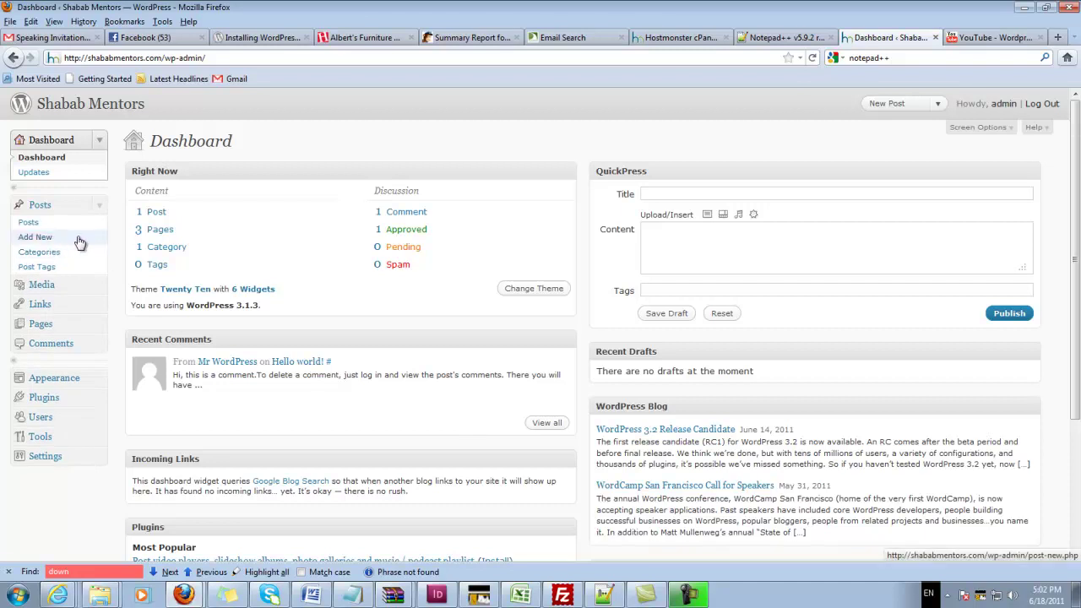
left_click(36, 237)
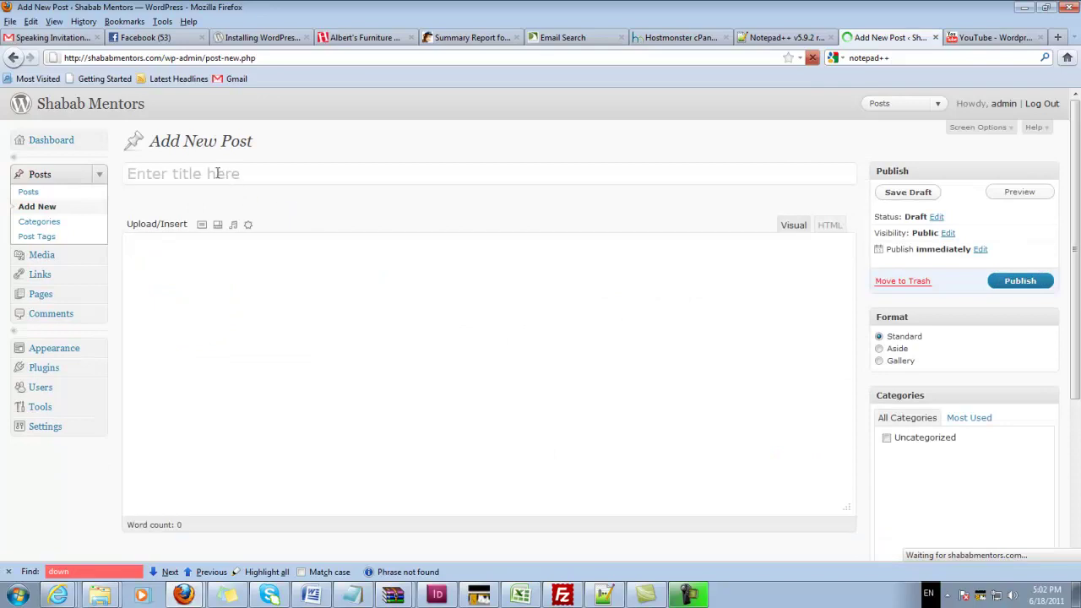
left_click(216, 172)
type("Welcome to our site")
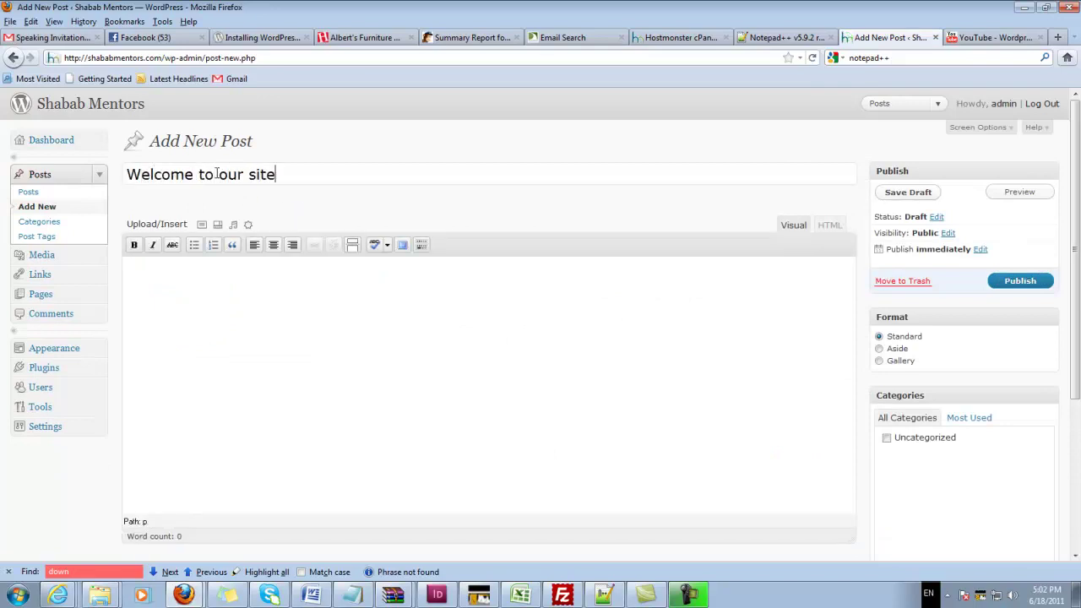
key("Tab")
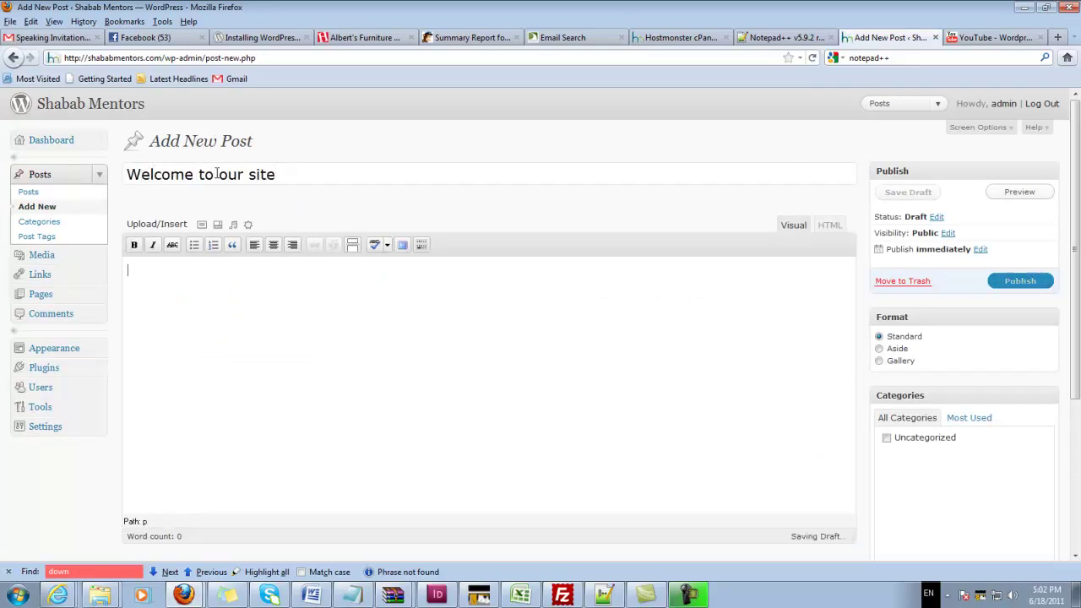
Write the body 'Hello, welcome to ShababMentors.com | Mentoring' and publish the post publicly.
type("http://www.youtube.com/watch?v=88DSovxnGyc&feature=fvsr")
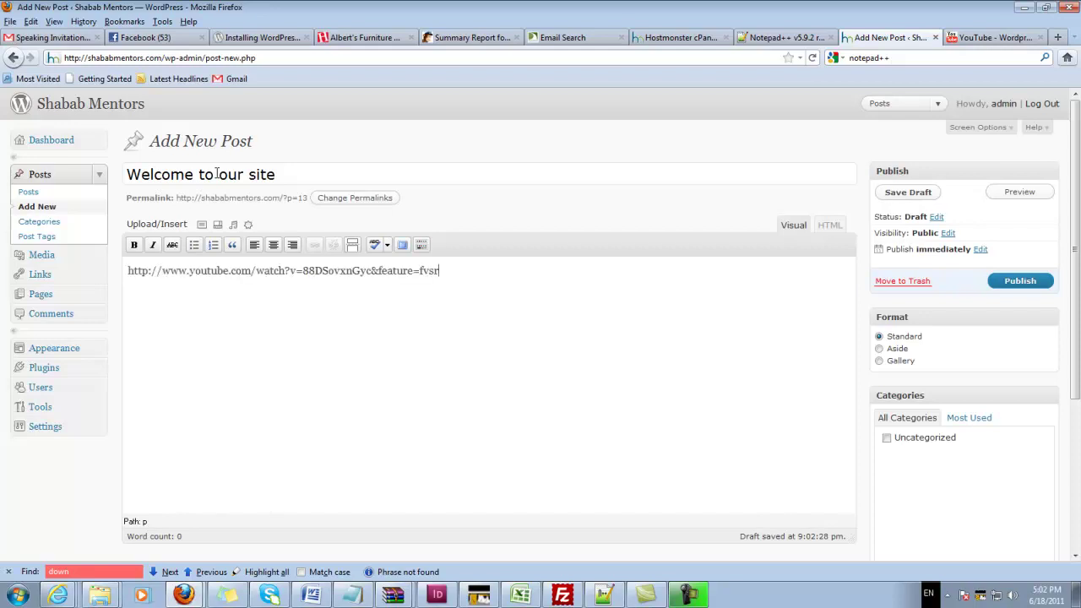
key("ctrl+z")
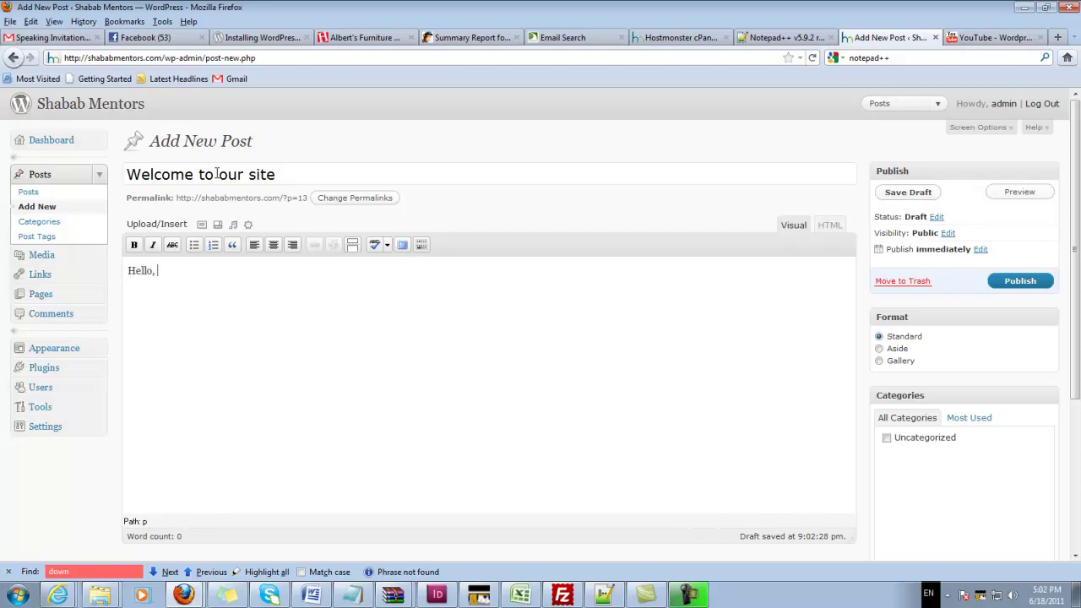
type("Hello, welcome to SHba")
key("BackSpace")
type("hababMen")
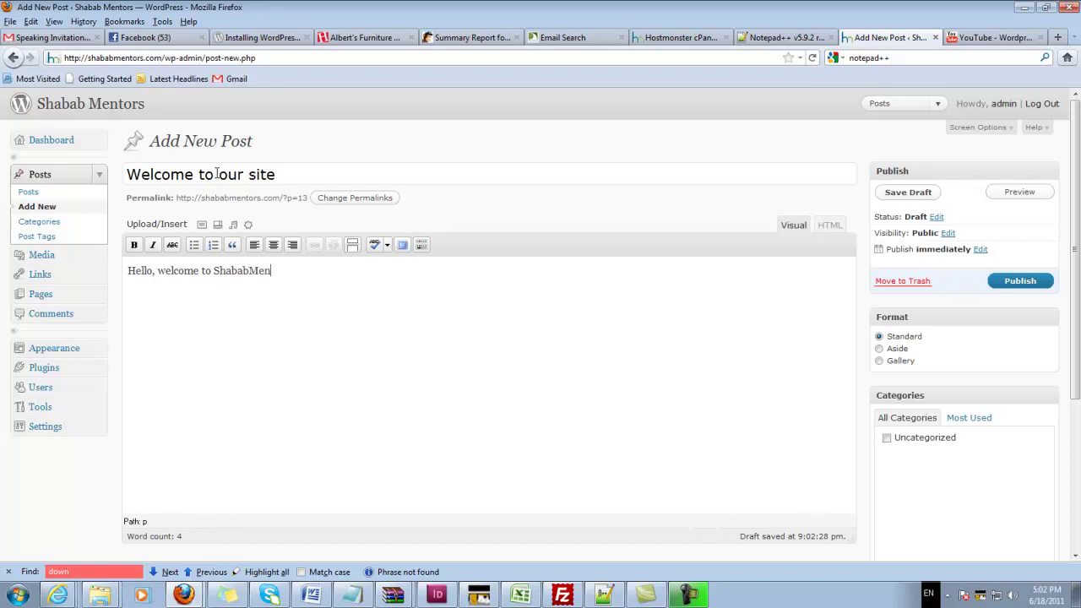
type("tors.com | Mentoring")
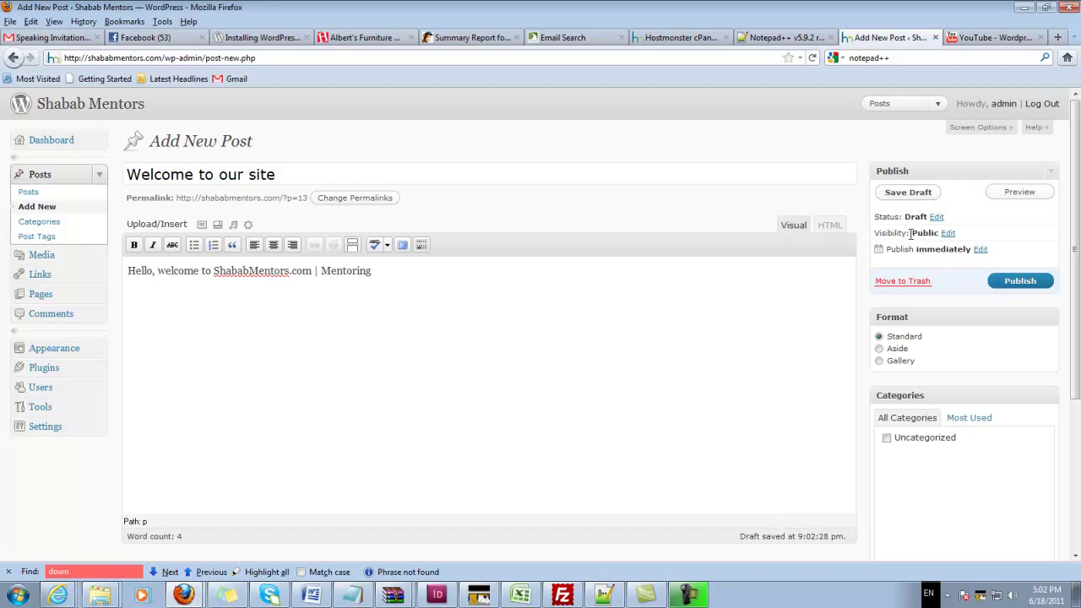
left_click(949, 234)
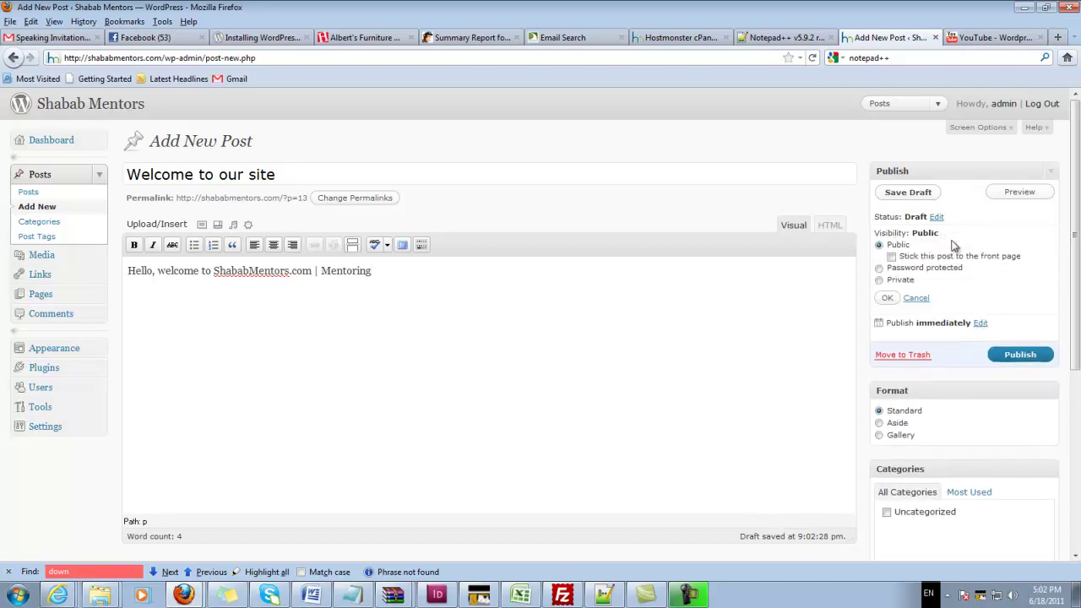
left_click(1006, 356)
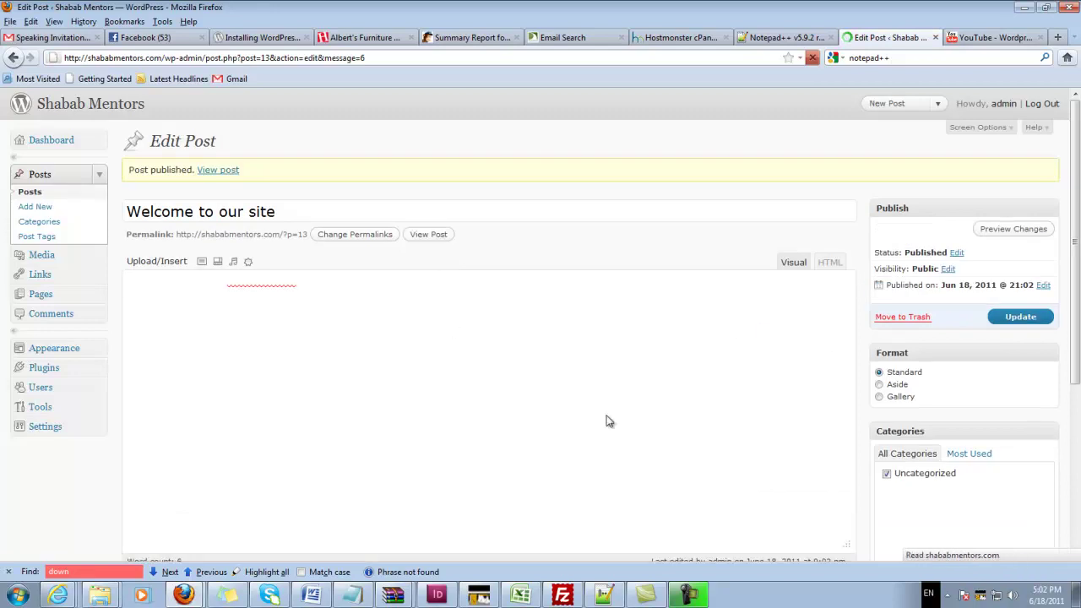
File the post under a new General Notes category instead of Uncategorized and update it.
scroll(754, 482, "down", 1)
scroll(945, 501, "down", 3)
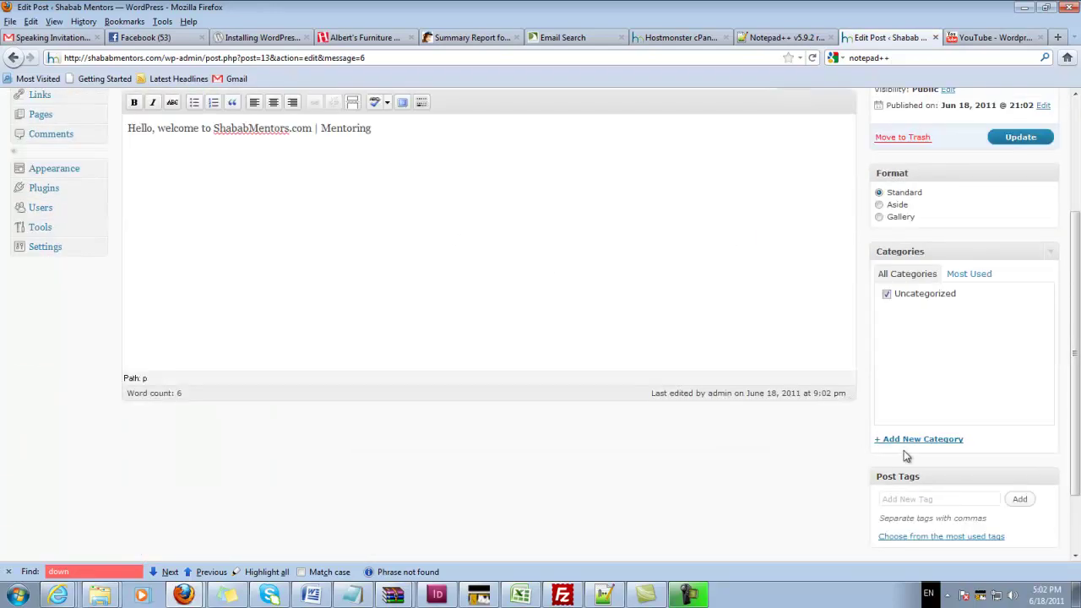
left_click(913, 441)
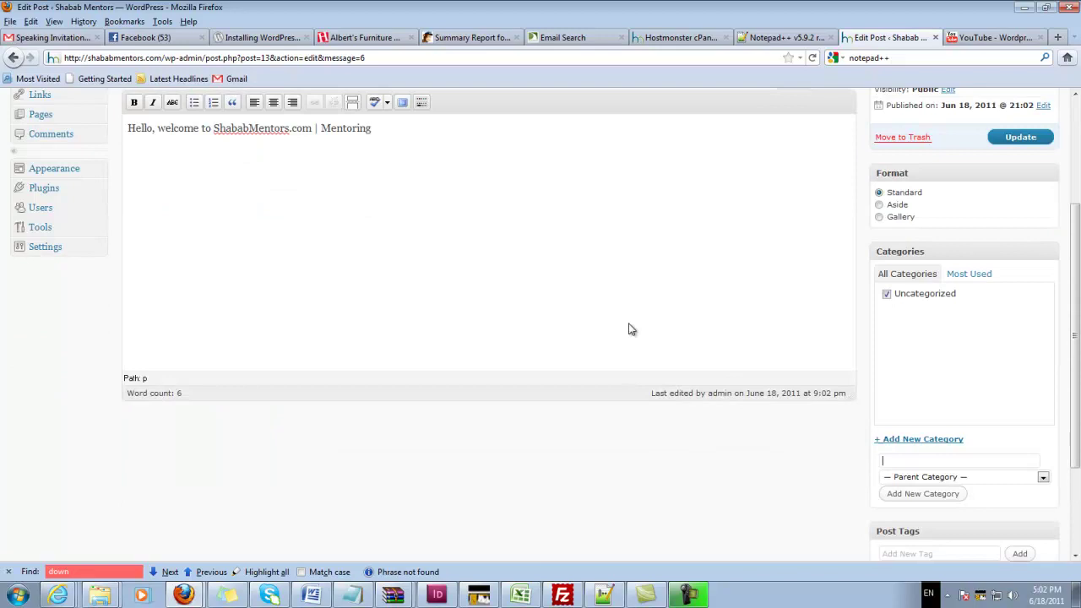
type("General Com")
type("es")
left_click(934, 498)
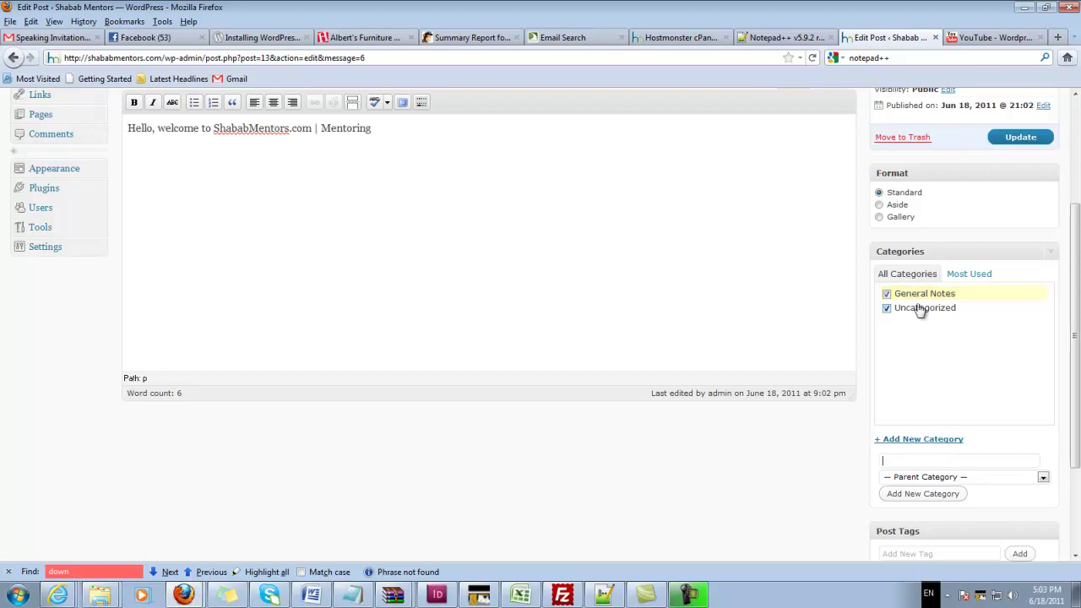
left_click(886, 308)
left_click(1019, 137)
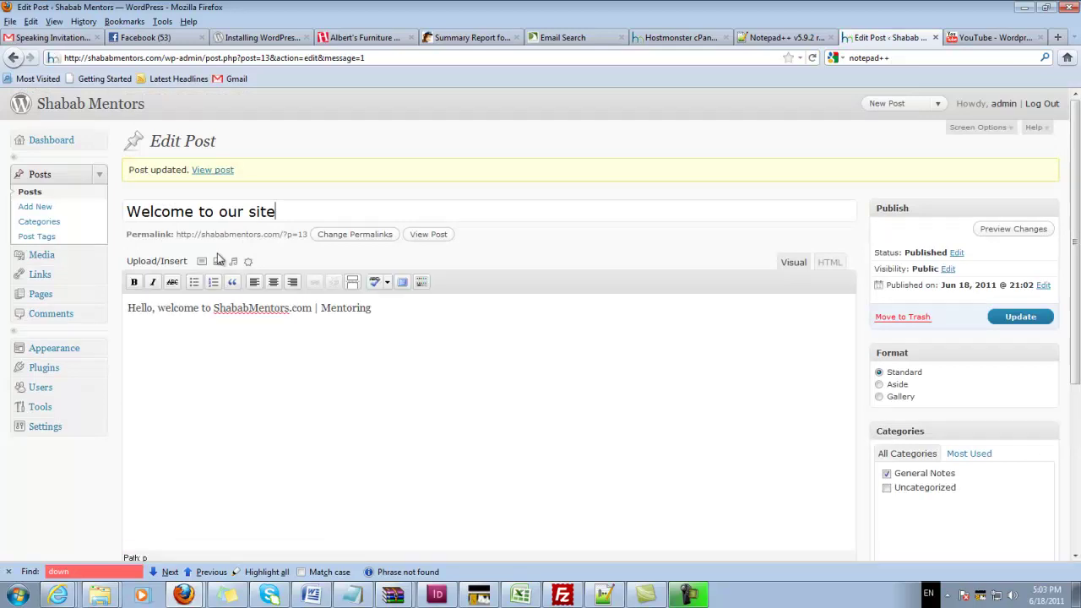
Browse the Categories, Media and Posts pages, then open Hello world! for editing.
left_click(74, 230)
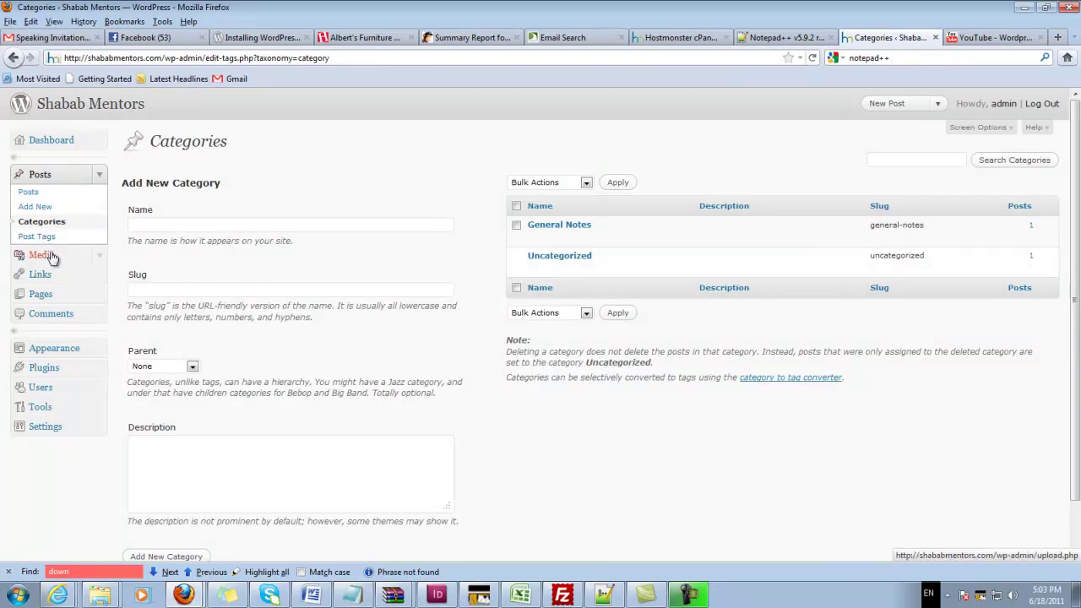
left_click(43, 255)
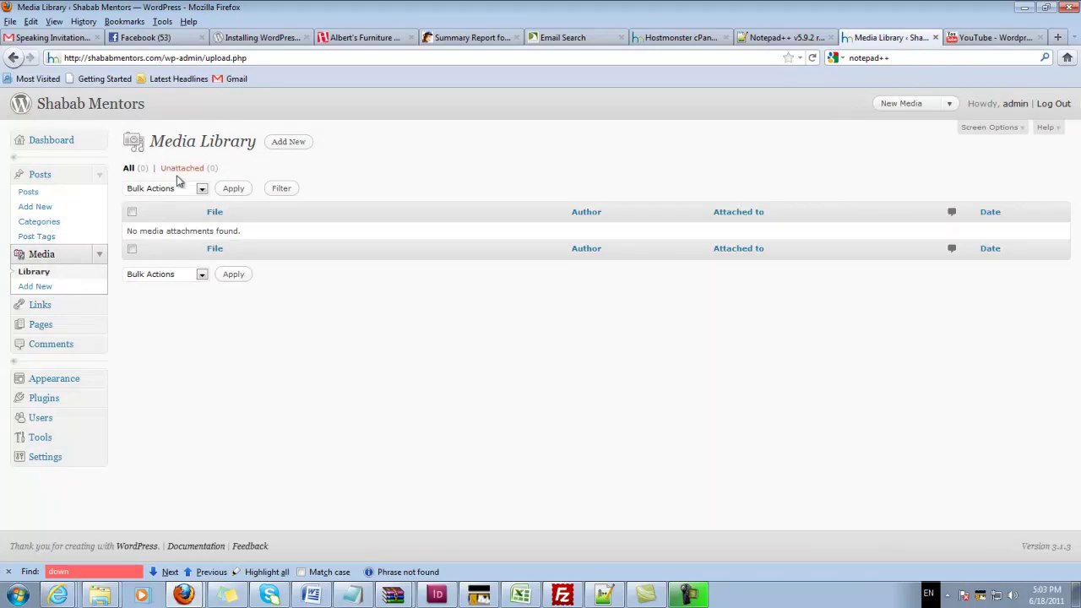
left_click(44, 195)
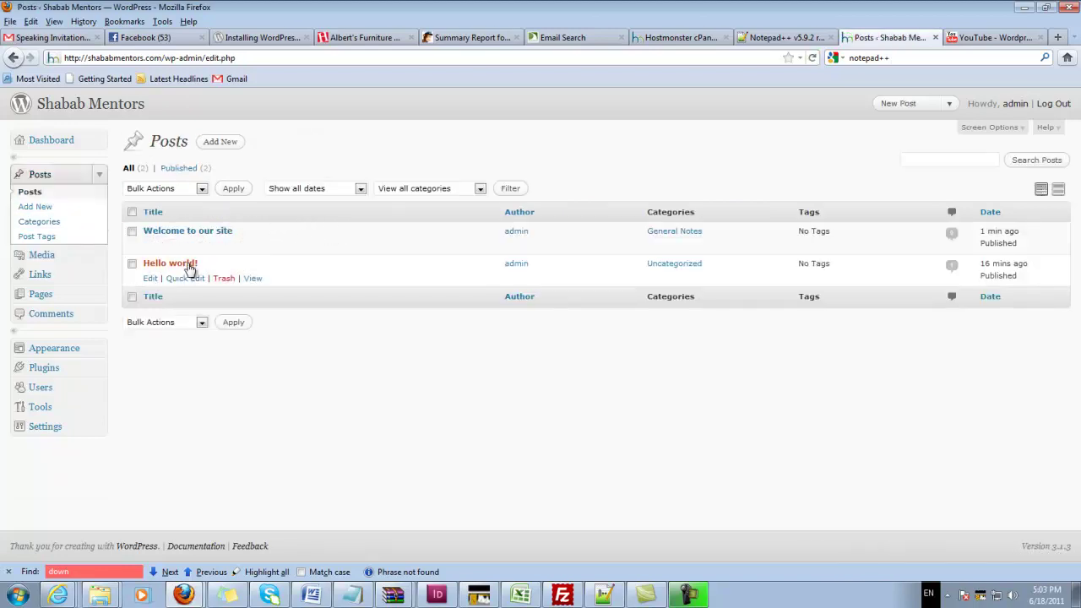
left_click(172, 263)
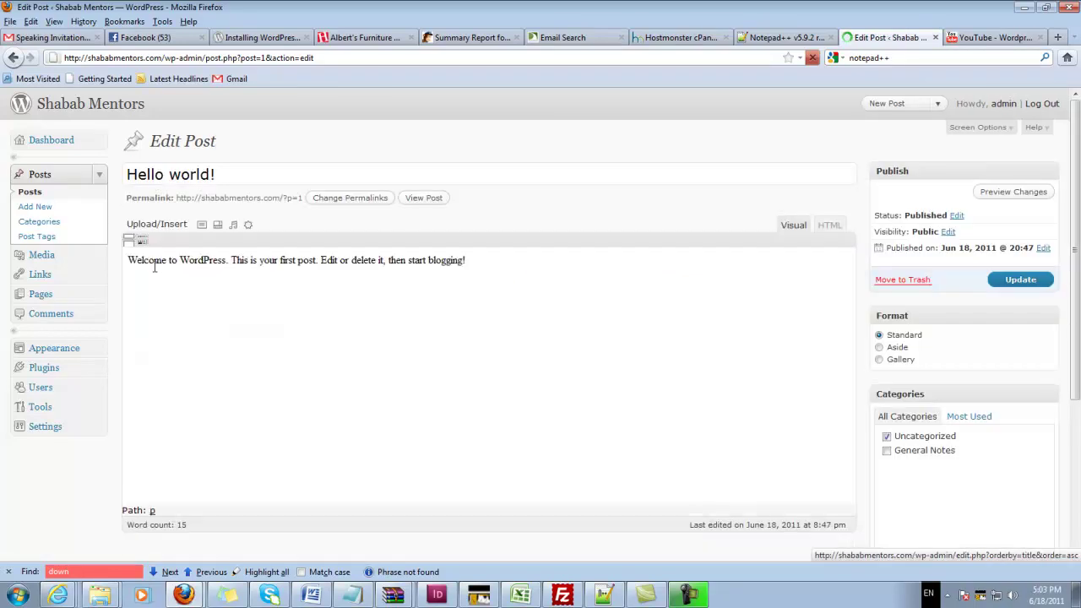
Add blank lines at the top of the Hello world! body and upload the P154801_251210 photo.
left_click(129, 268)
key("Return")
key("Return")
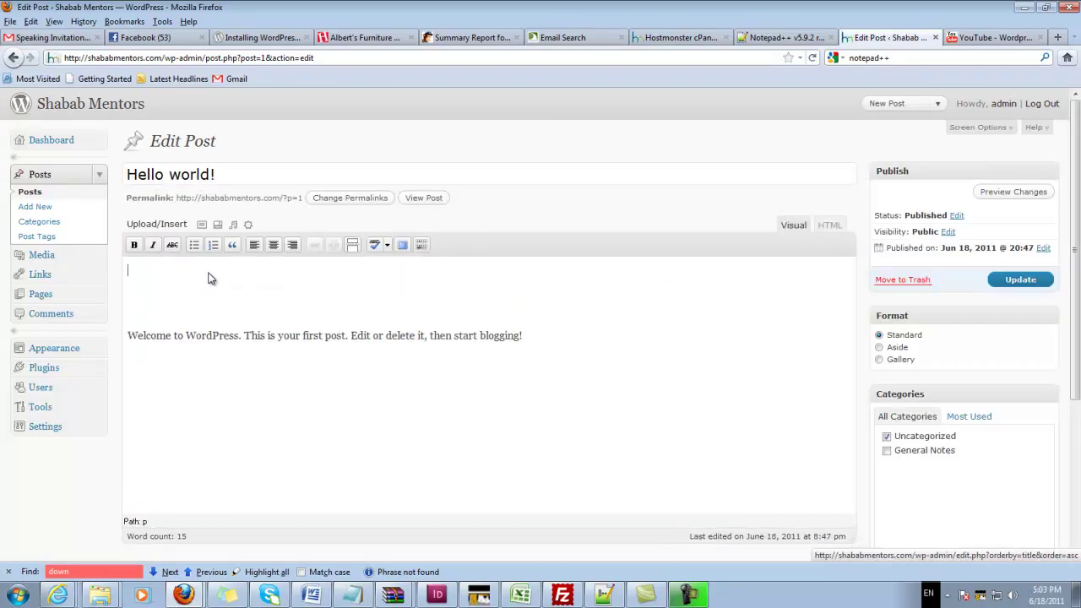
left_click(421, 245)
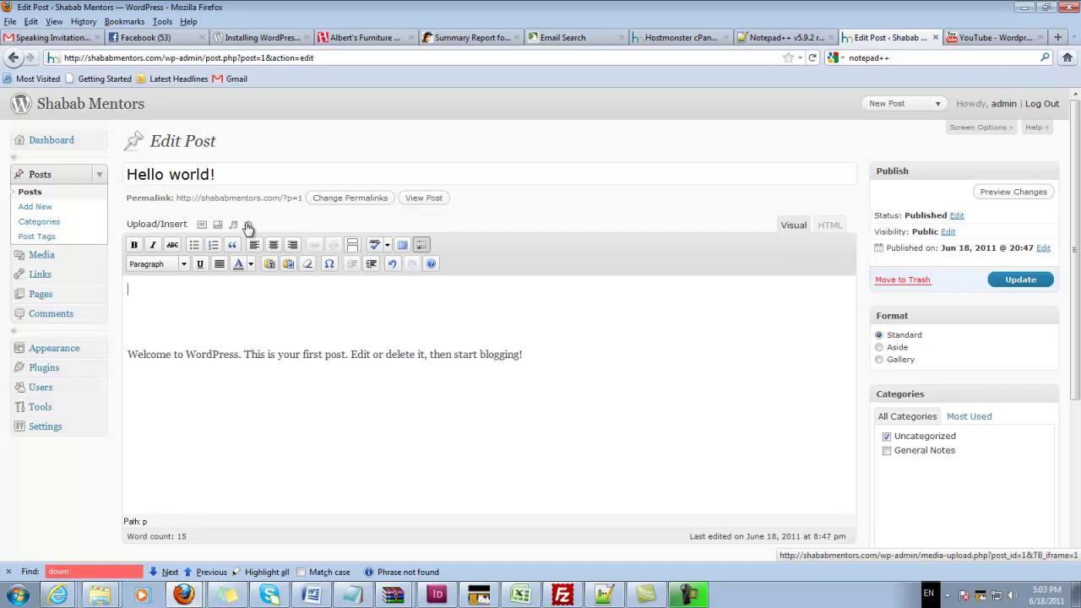
left_click(203, 226)
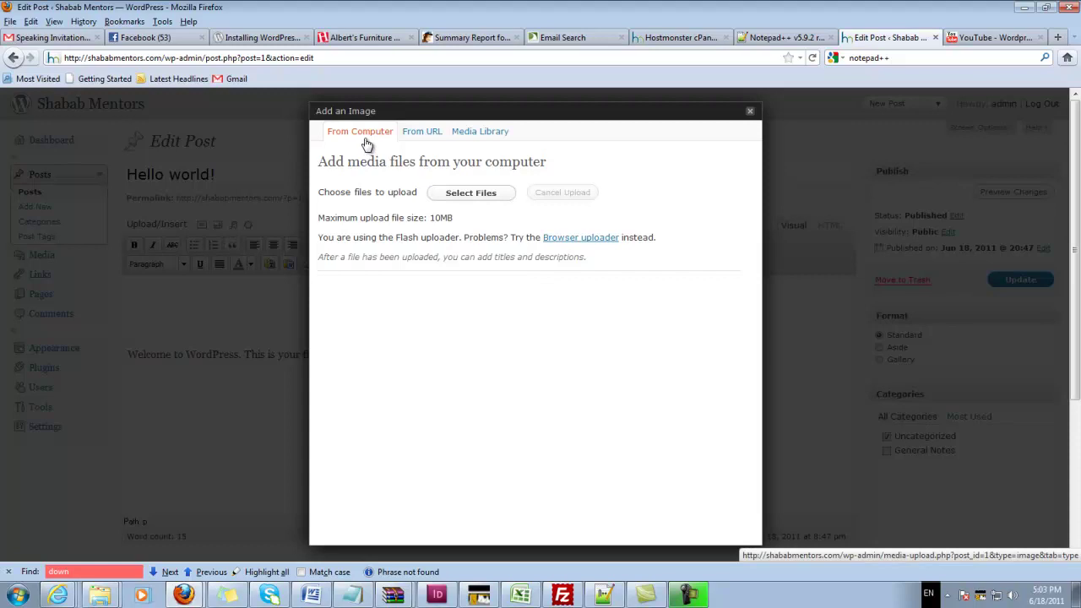
left_click(424, 140)
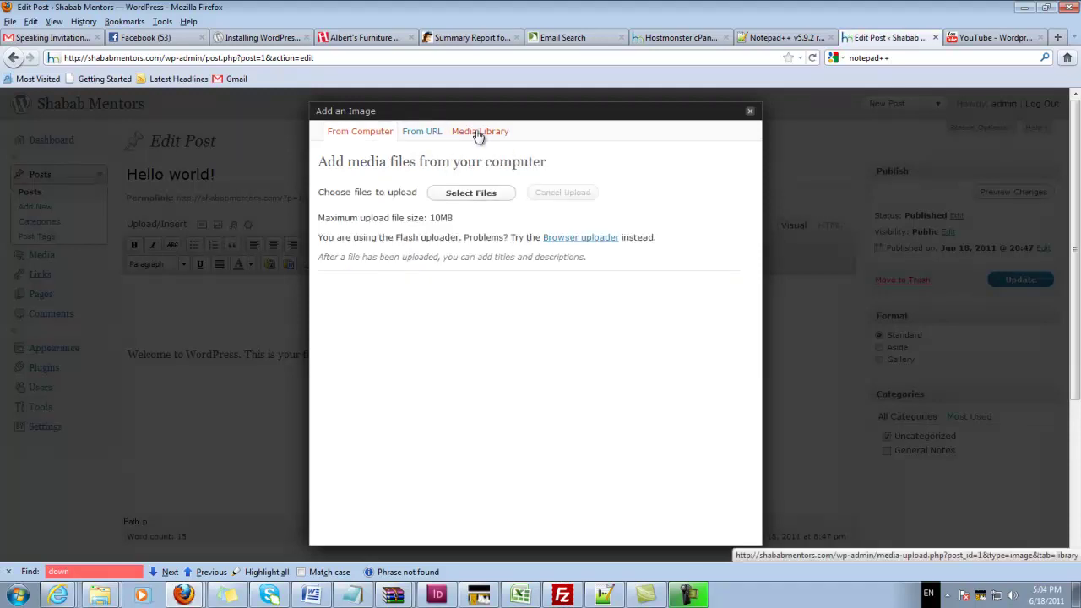
left_click(466, 197)
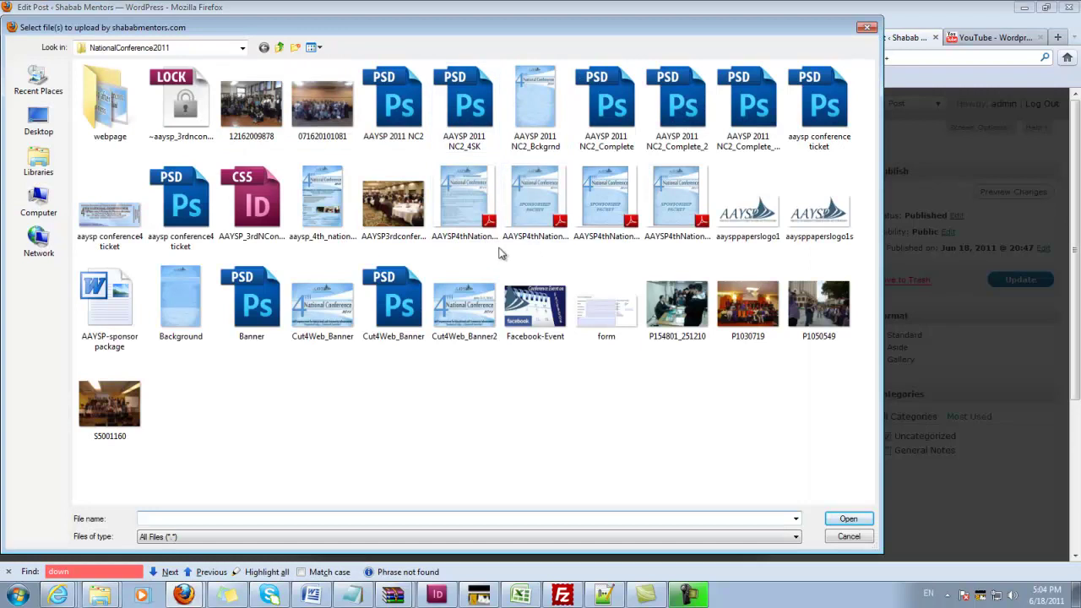
double_click(685, 303)
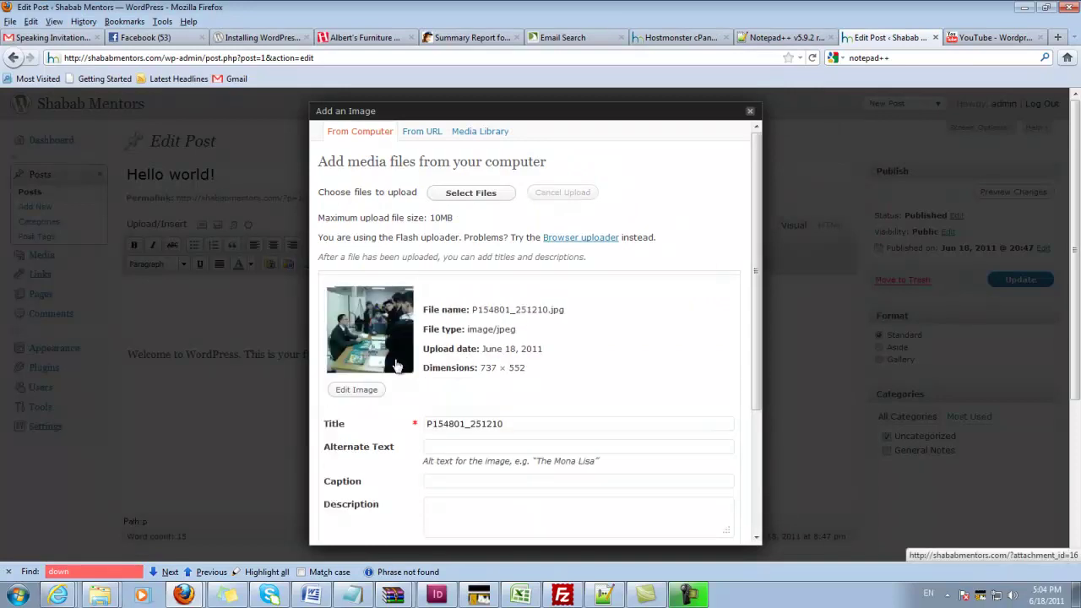
Insert the photo right-aligned into the post and update the post.
scroll(399, 376, "down", 3)
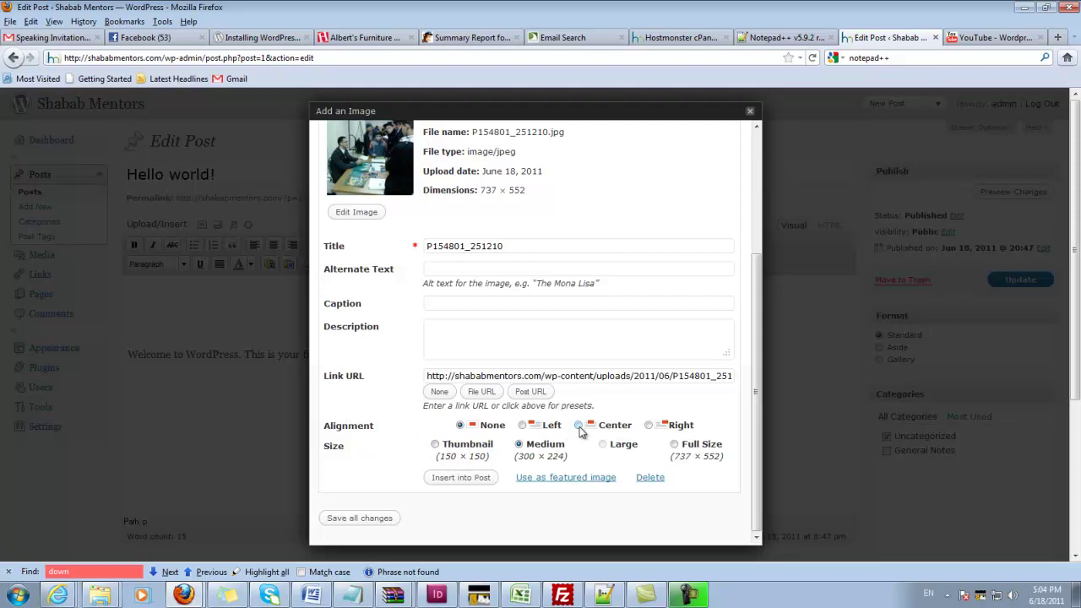
left_click(523, 426)
left_click(649, 426)
left_click(461, 477)
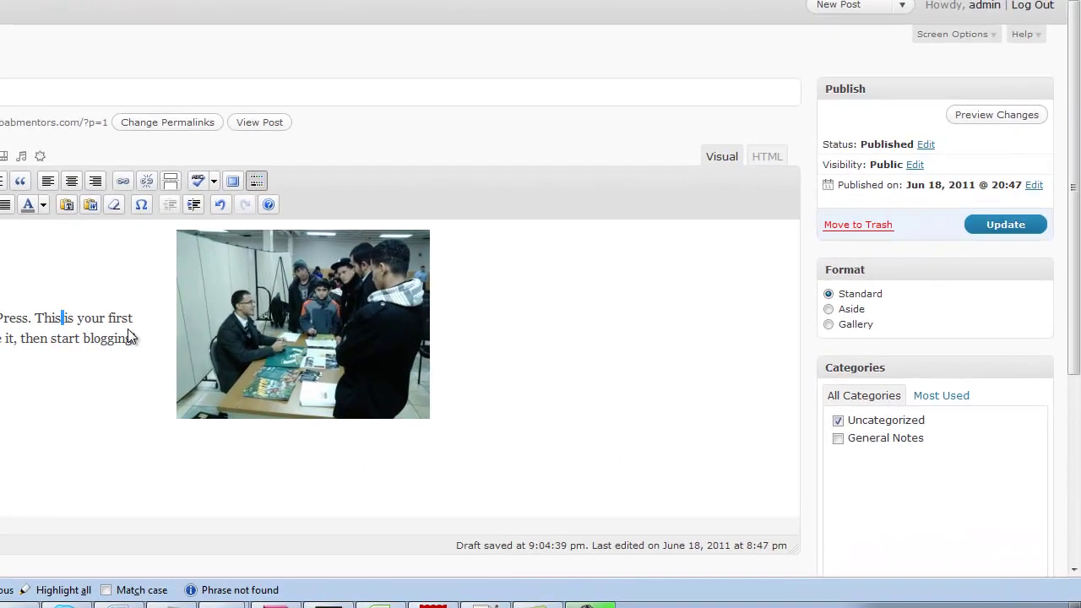
left_click(1009, 226)
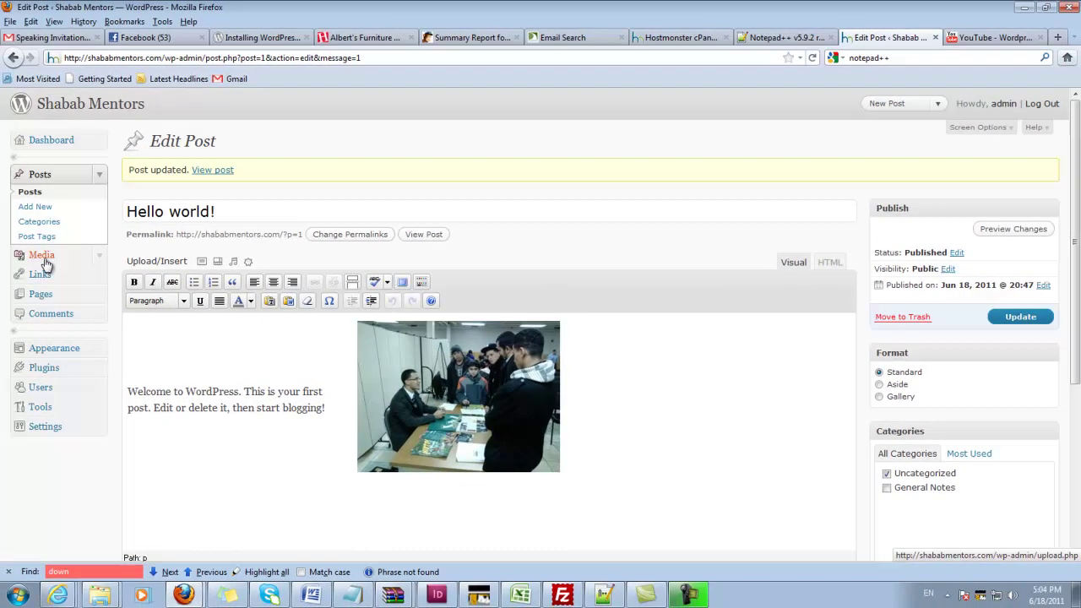
Open the admin Pages list and the live site's home page in a new tab.
left_click(42, 295)
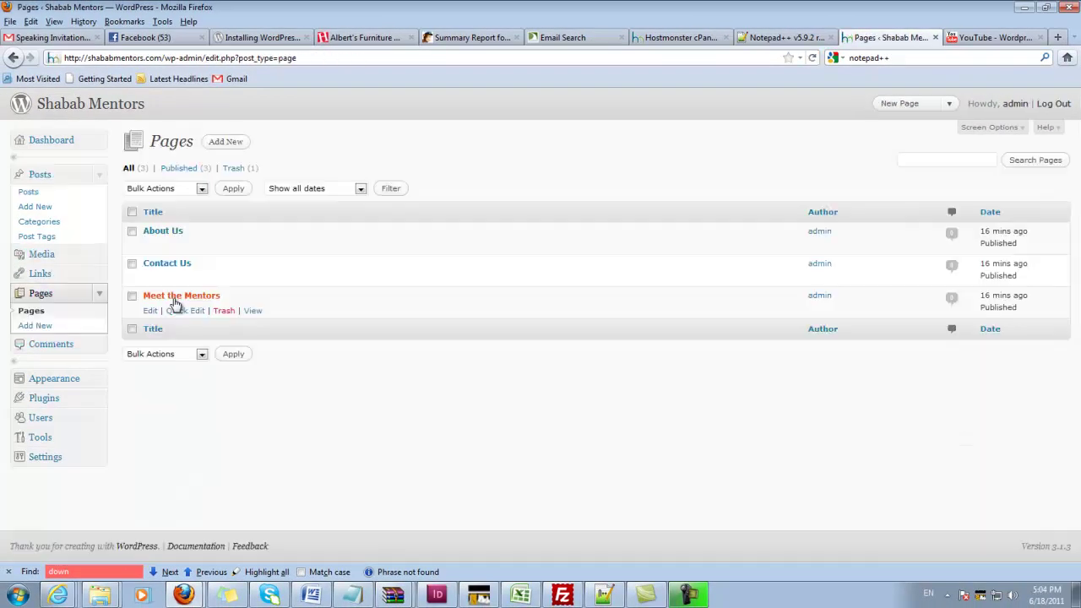
right_click(116, 107)
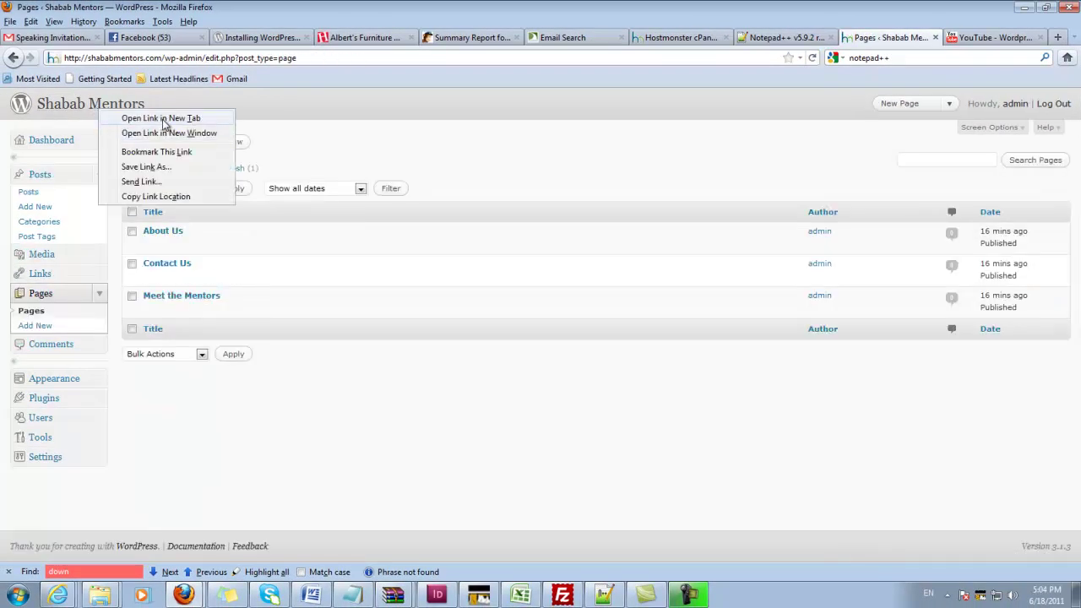
left_click(162, 117)
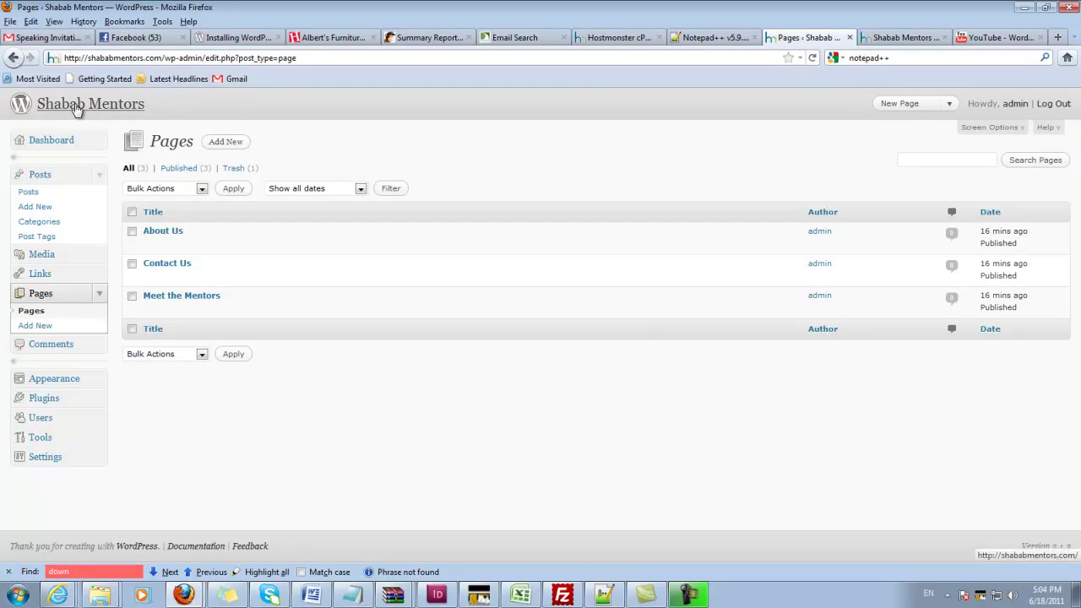
left_click(878, 39)
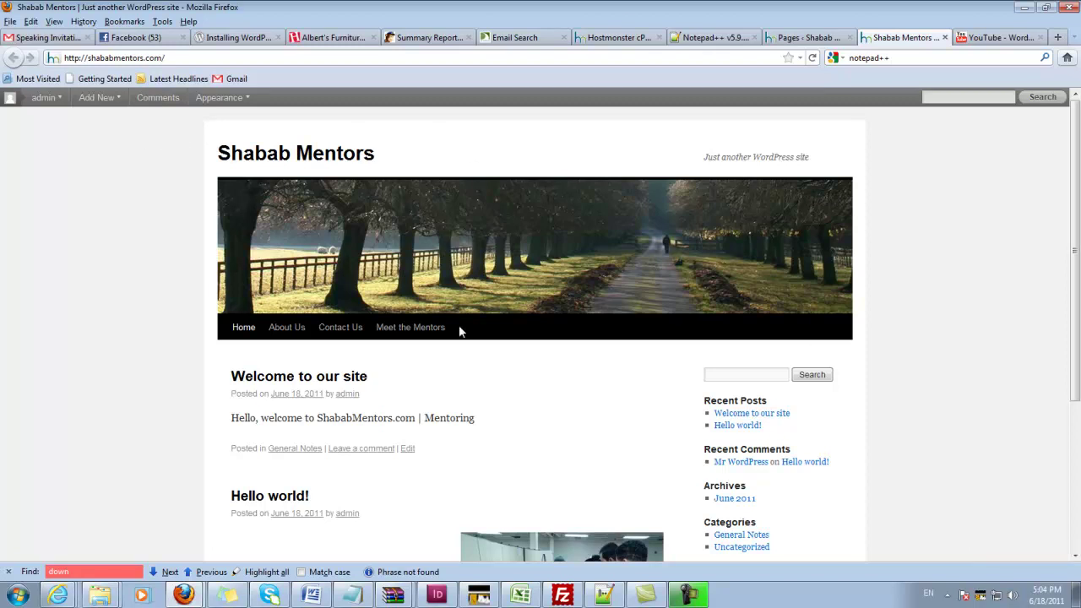
scroll(308, 371, "down", 3)
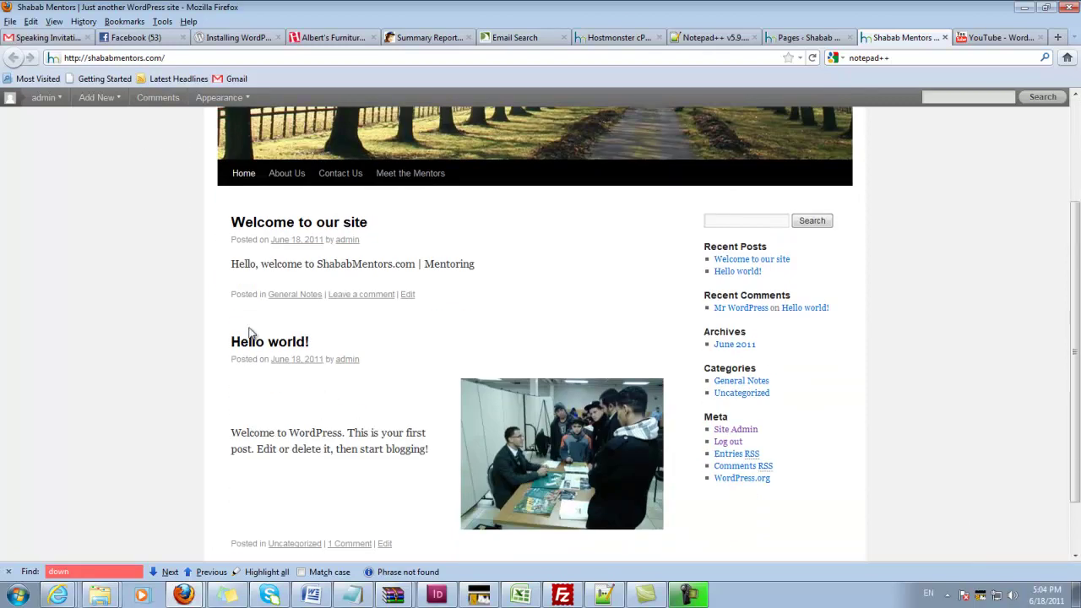
scroll(422, 408, "up", 3)
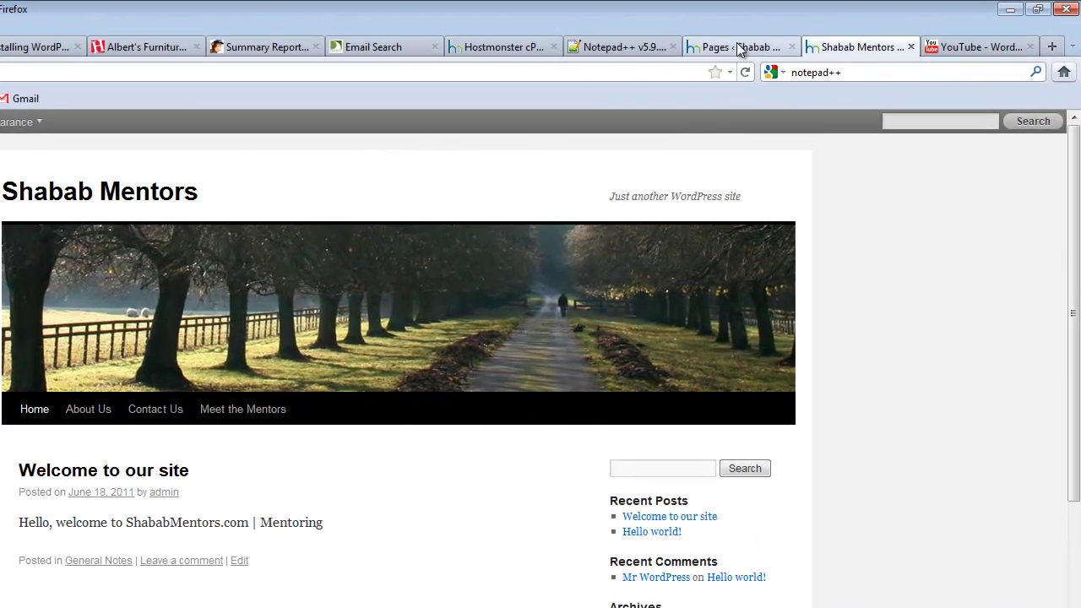
View the About Us and Meet the Mentors pages, then return to the admin Pages list.
left_click(803, 37)
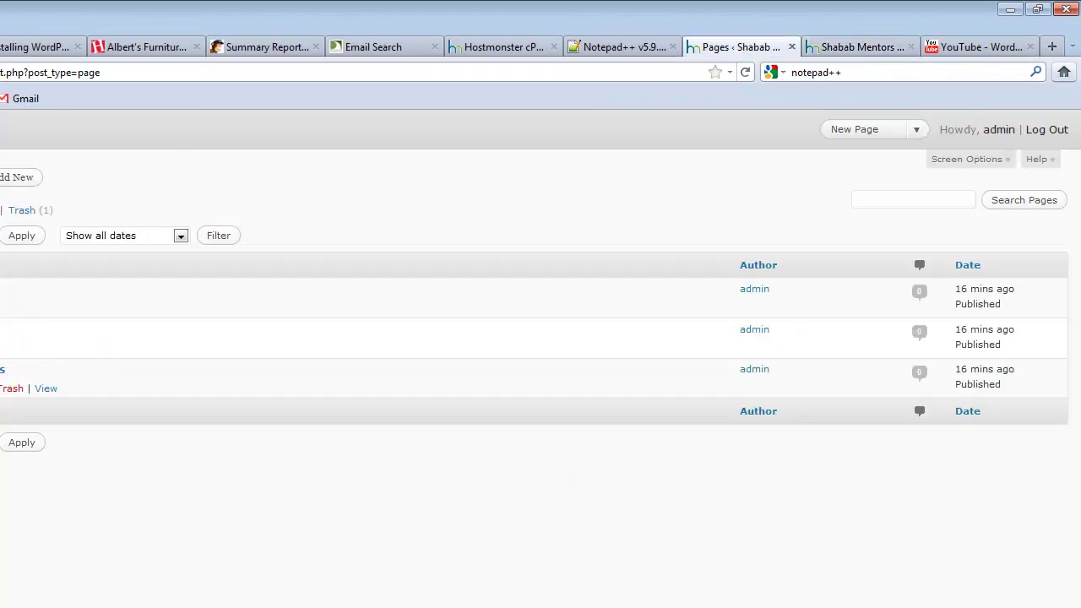
left_click(865, 47)
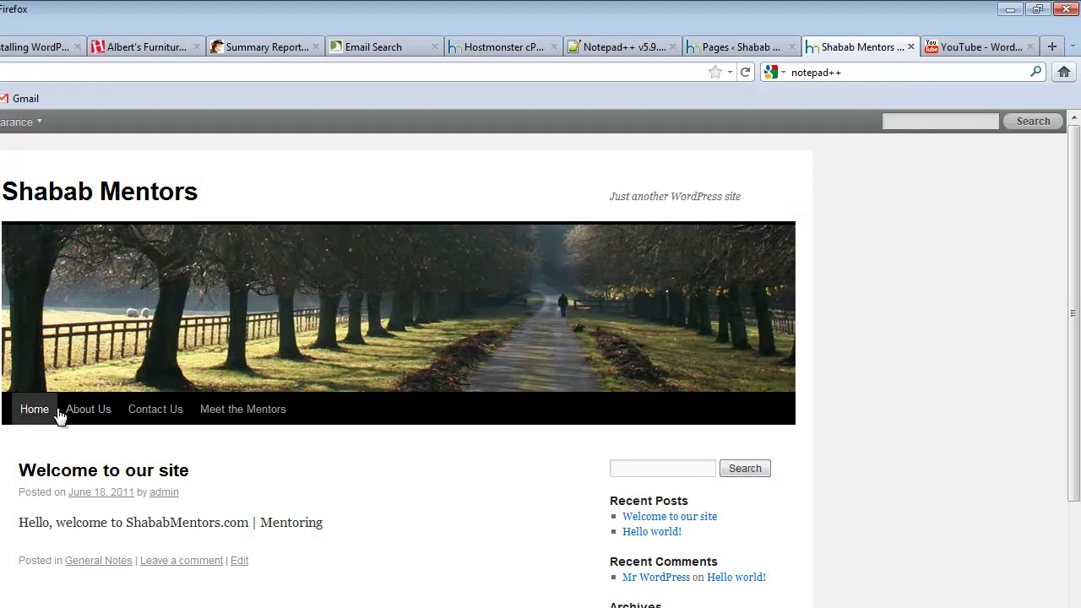
left_click(88, 411)
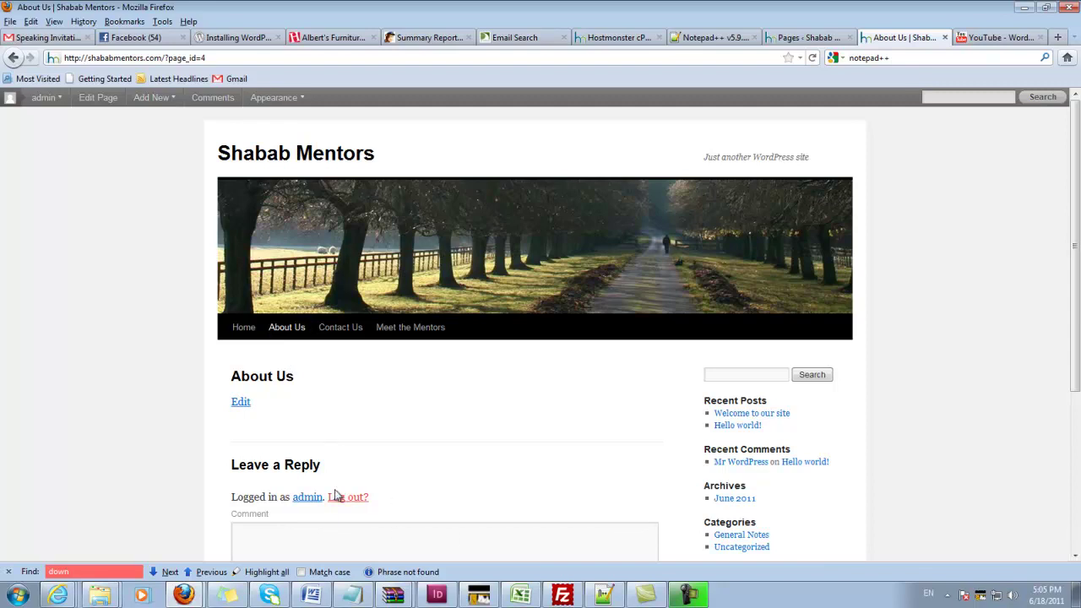
left_click(407, 333)
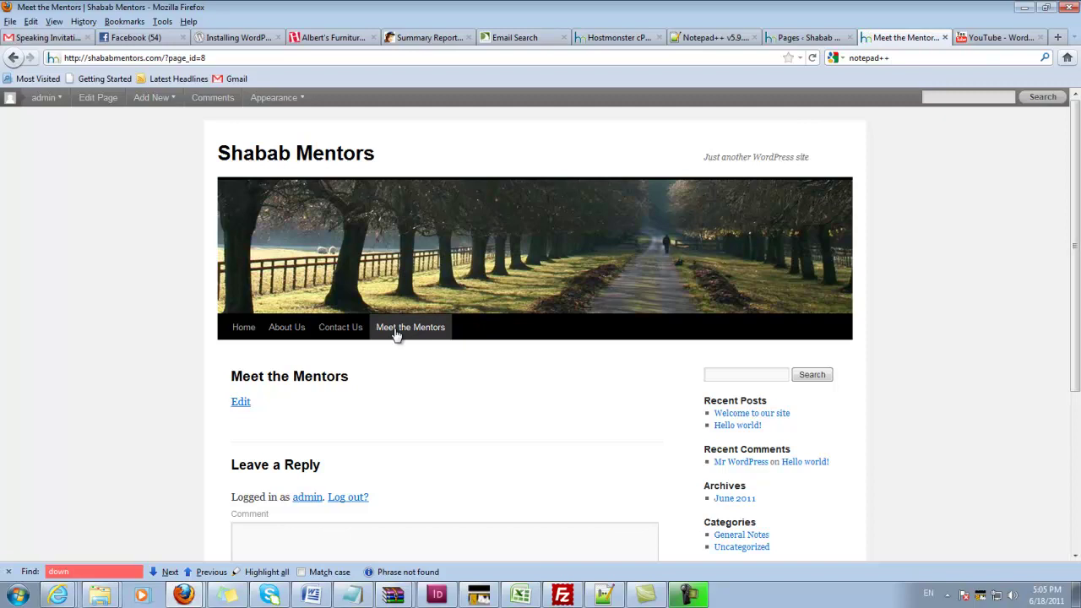
left_click(785, 39)
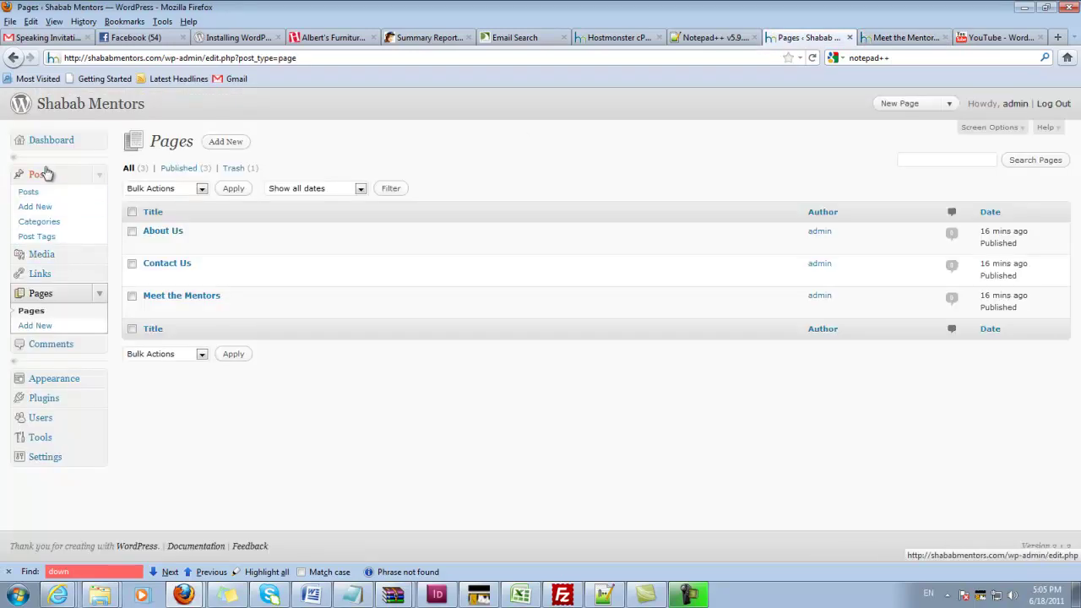
left_click(100, 140)
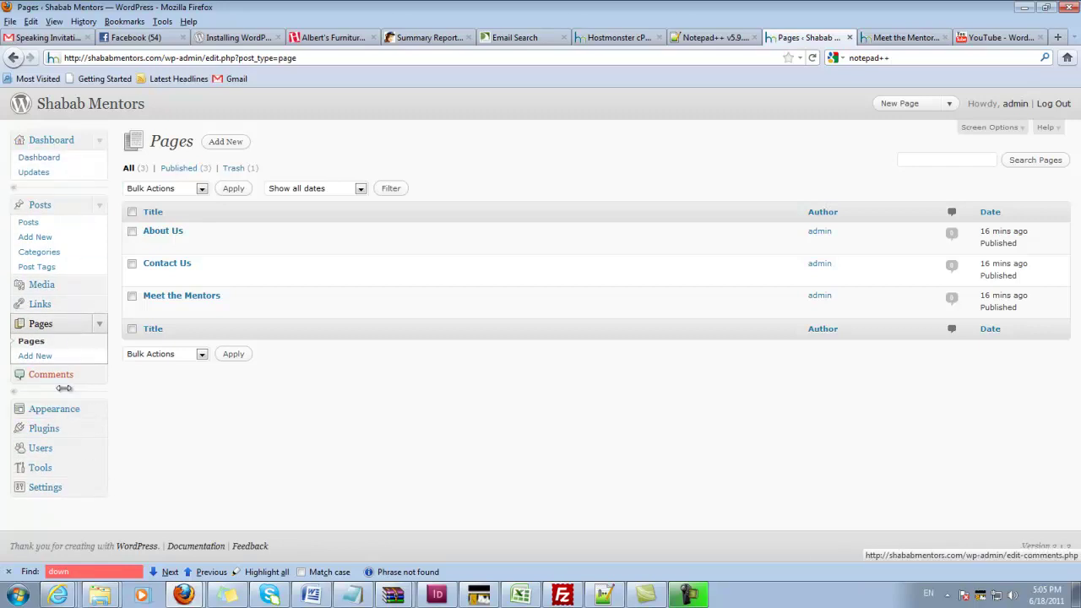
left_click(97, 409)
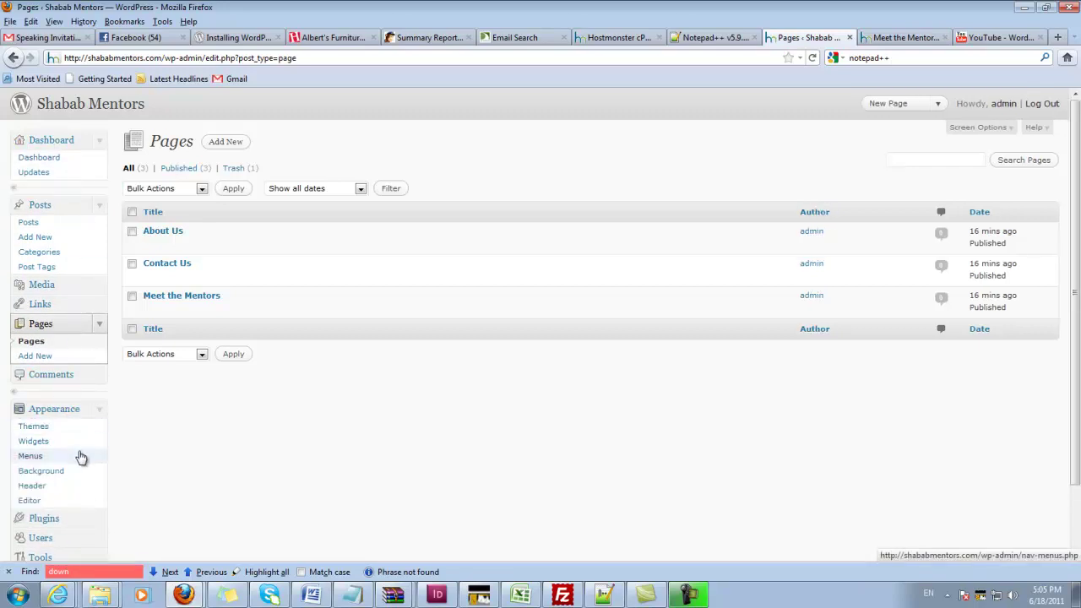
scroll(59, 501, "down", 2)
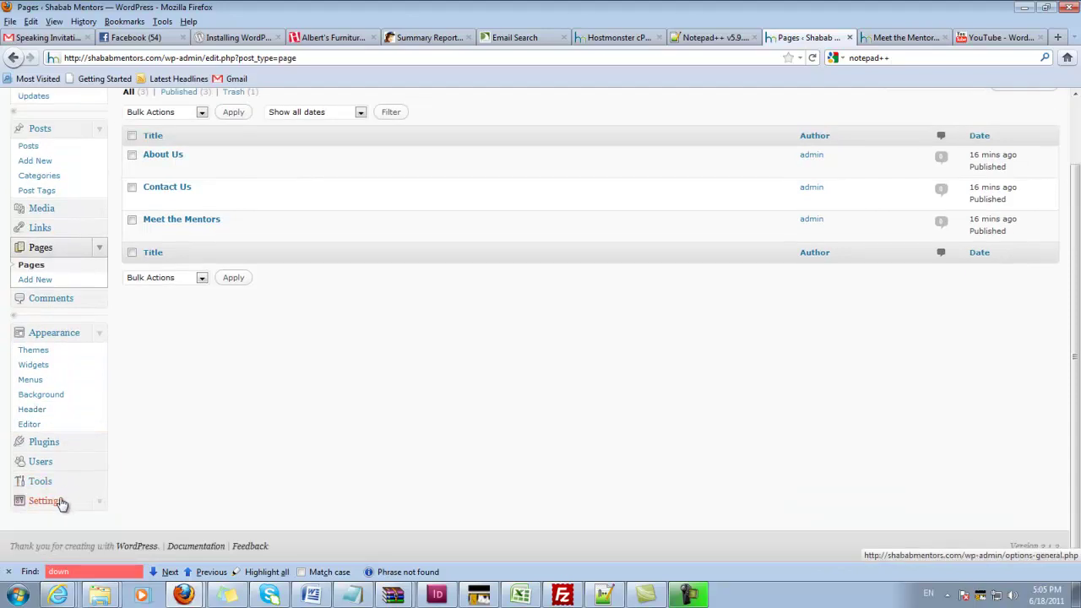
Set the site tagline to 'Because we care..' and save, then open Manage Themes.
left_click(59, 502)
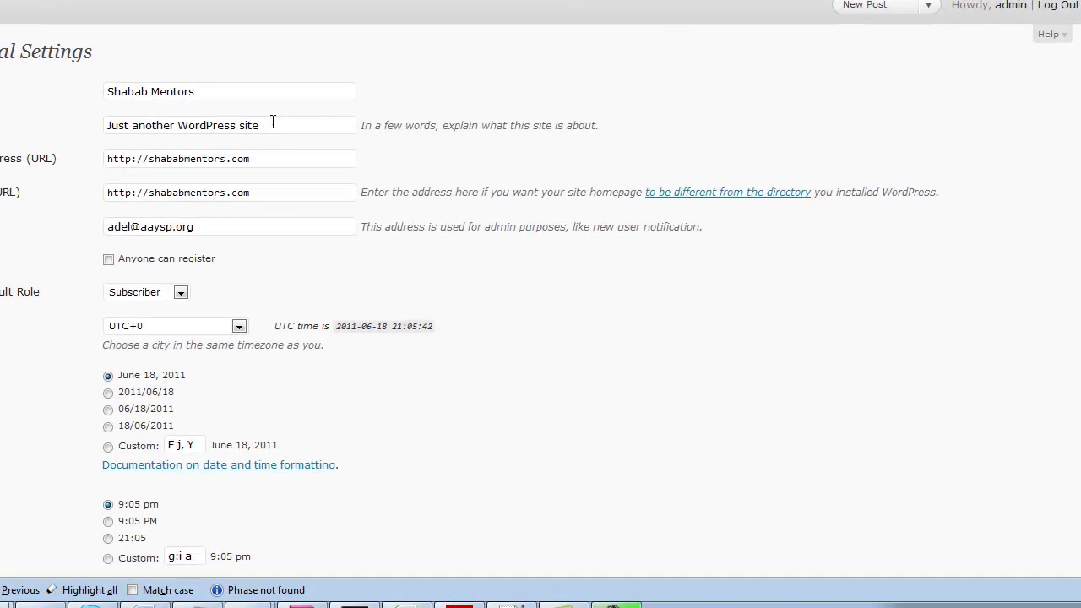
left_click_drag(272, 122, 55, 107)
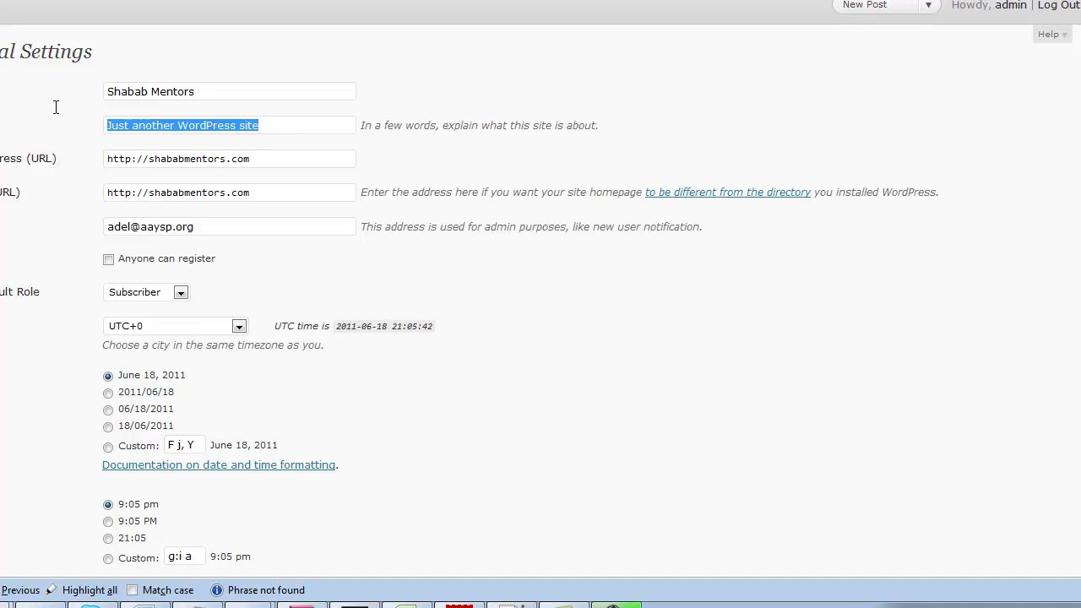
type("Because we c")
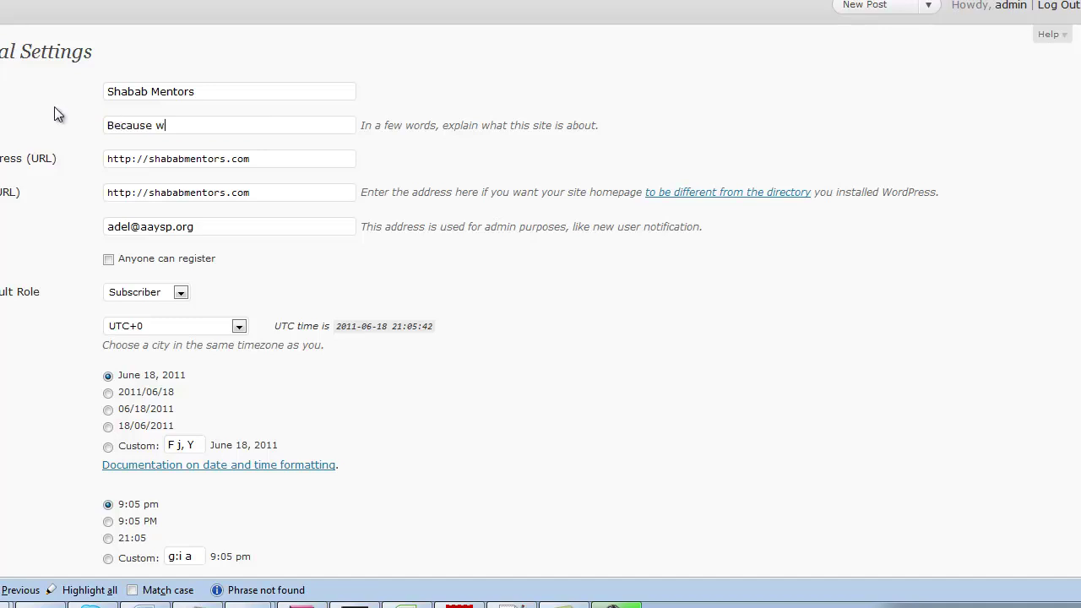
type("are..")
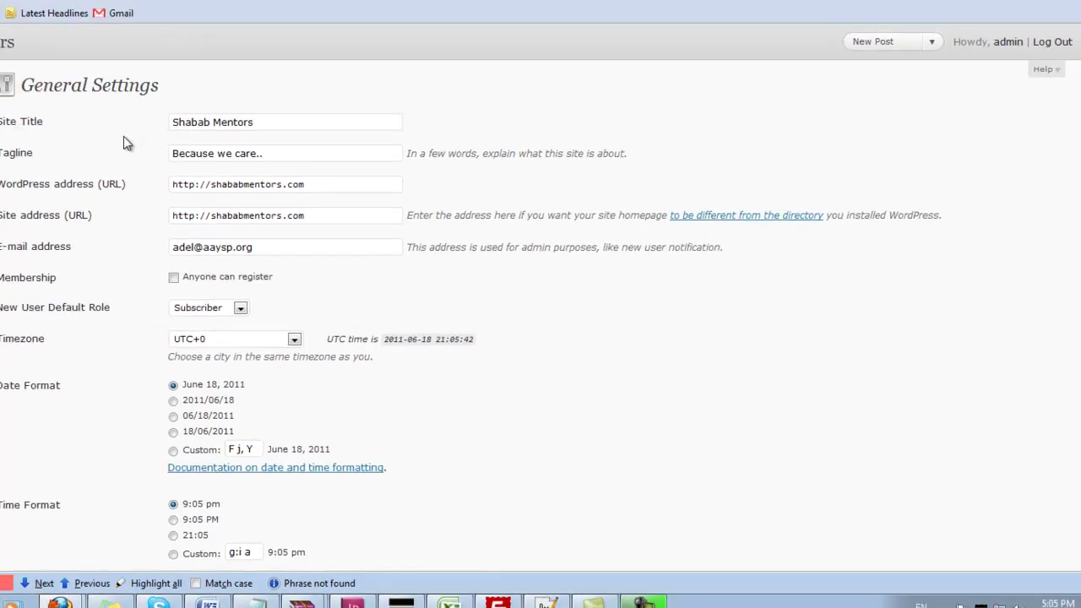
scroll(284, 497, "down", 3)
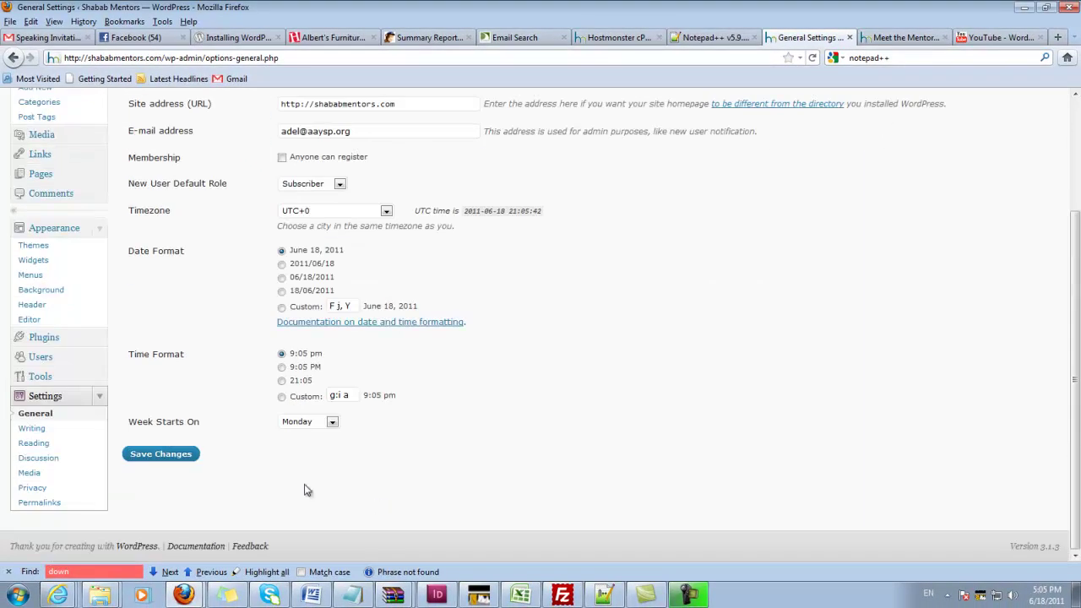
left_click(172, 456)
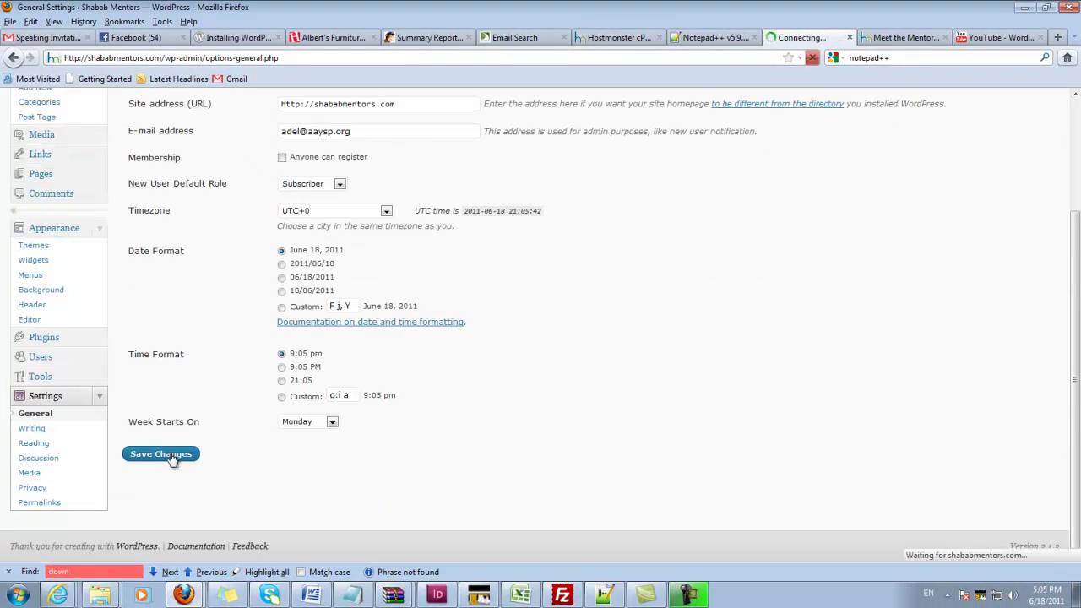
scroll(104, 365, "down", 3)
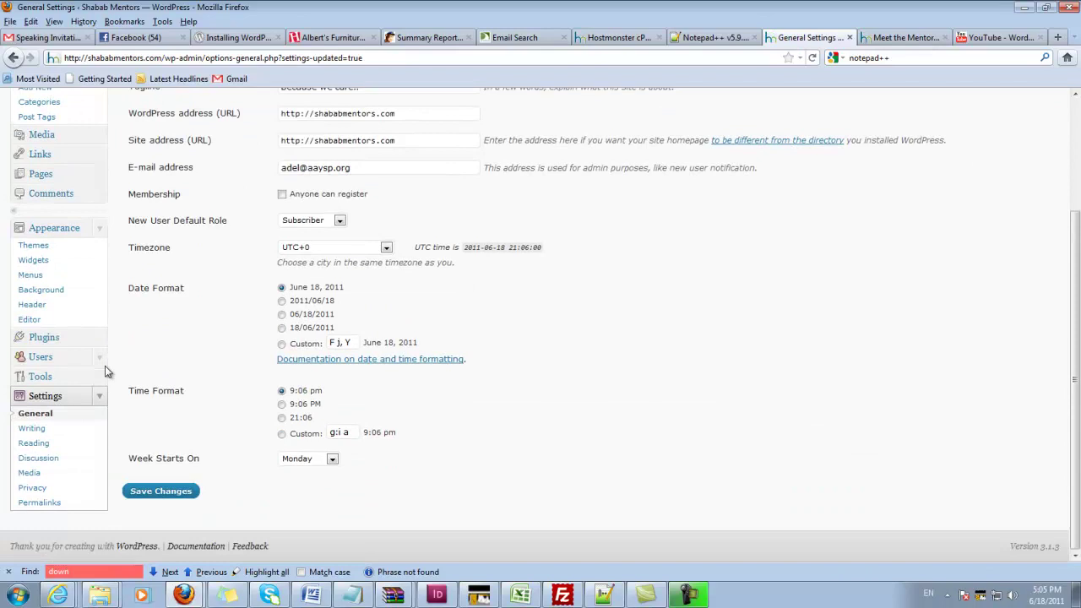
left_click(48, 245)
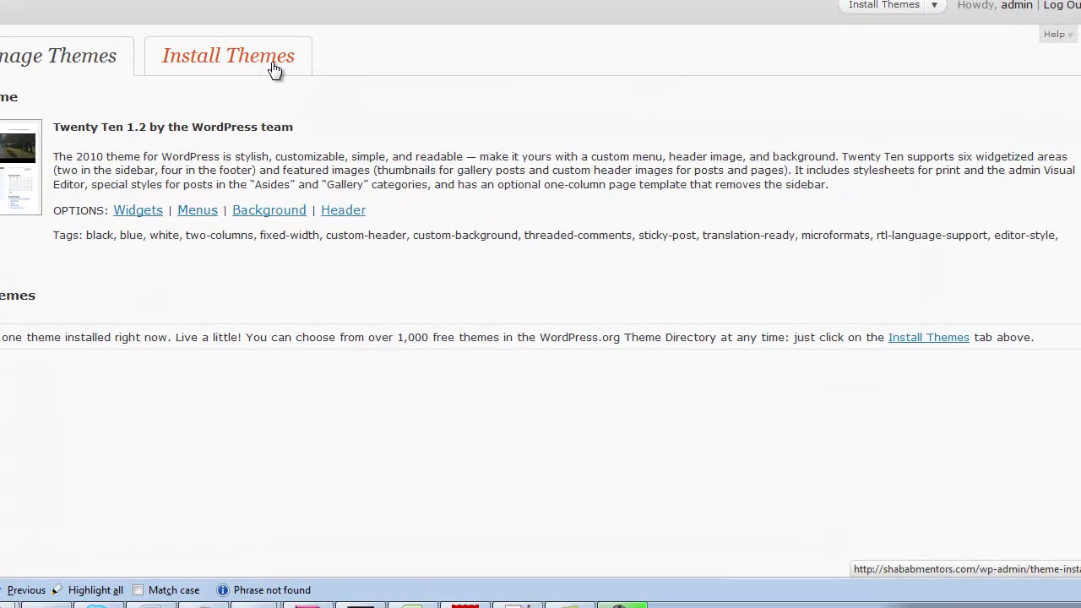
Search the theme directory for flexible-width themes and browse the results.
left_click(273, 69)
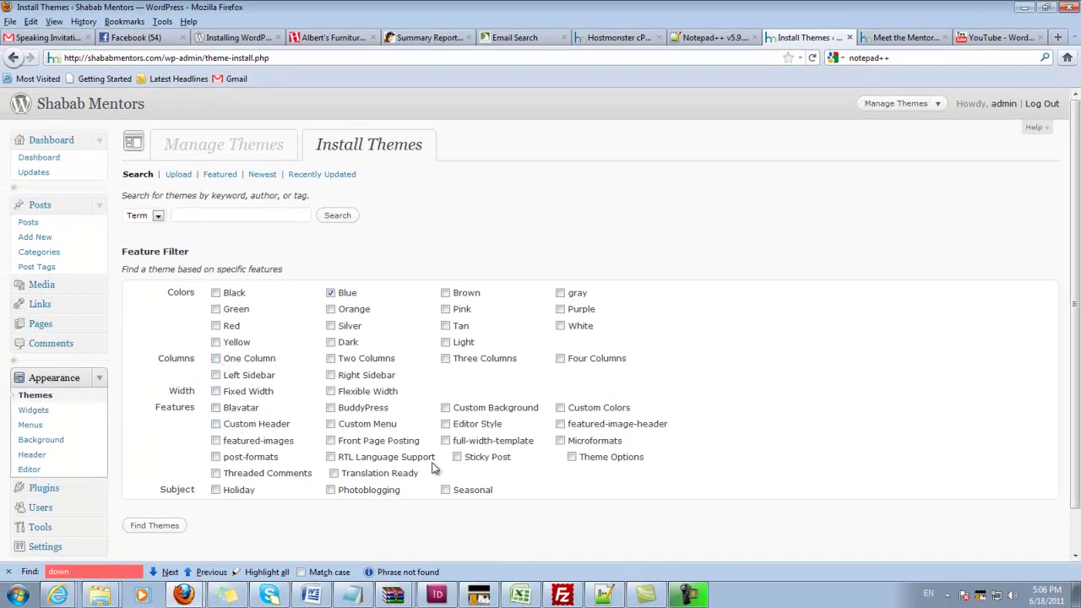
left_click(330, 391)
left_click(155, 527)
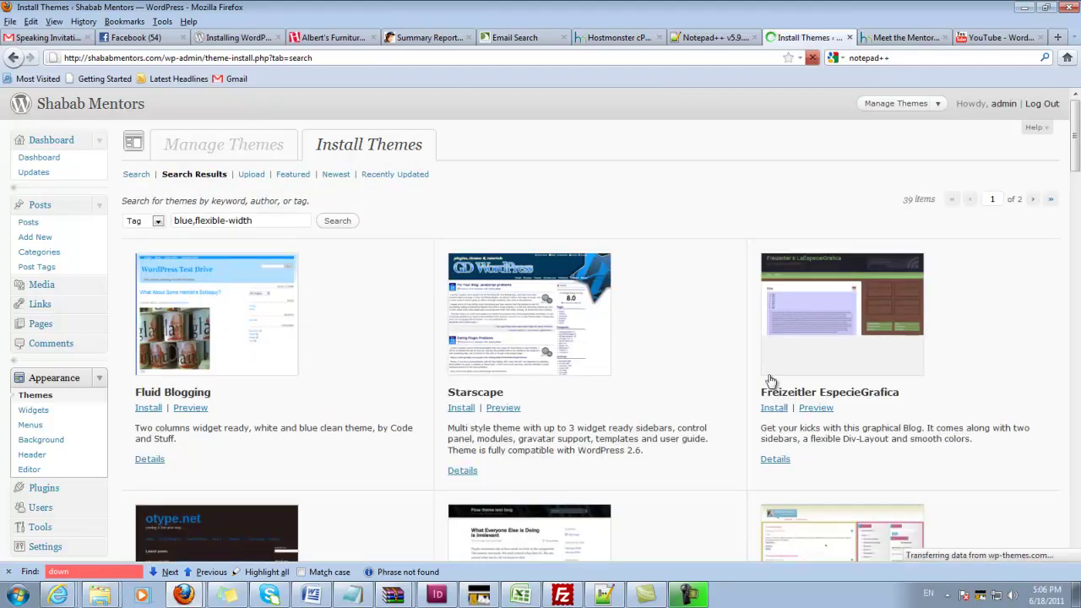
scroll(770, 380, "down", 6)
scroll(770, 380, "down", 3)
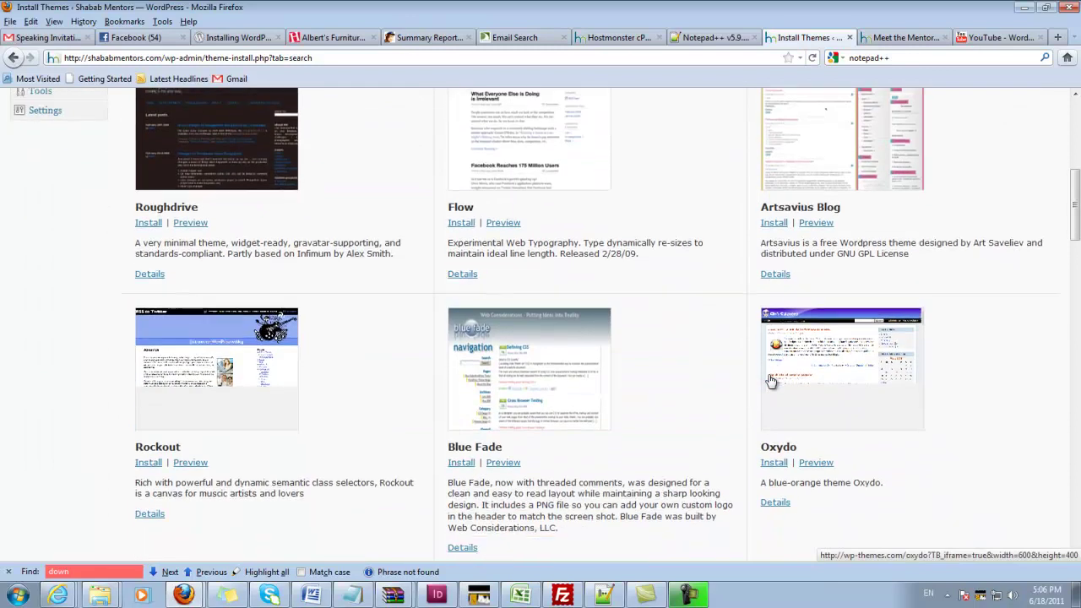
scroll(770, 380, "down", 10)
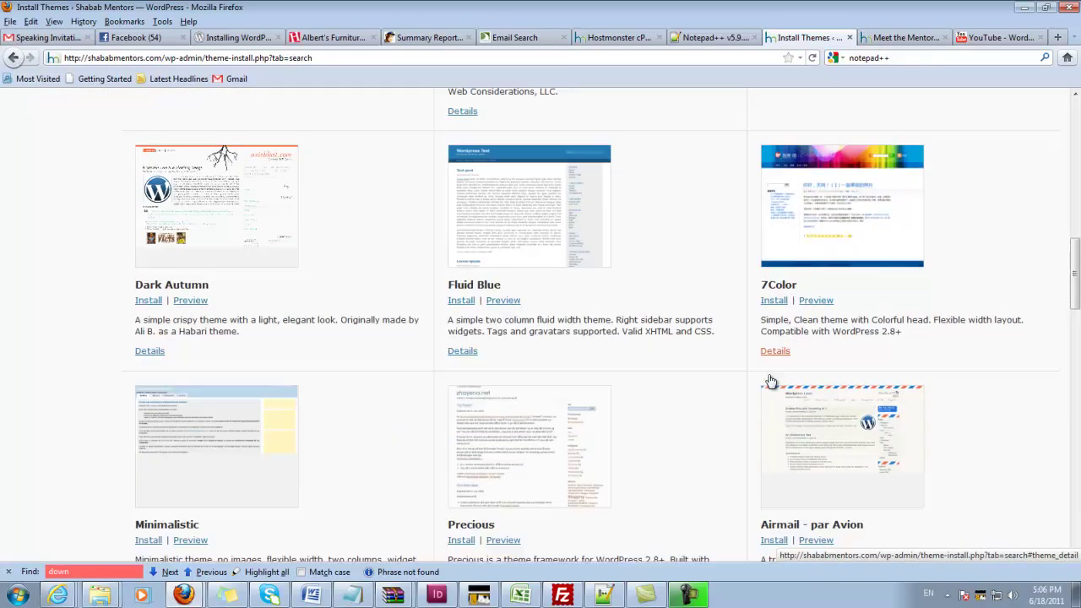
scroll(770, 380, "down", 3)
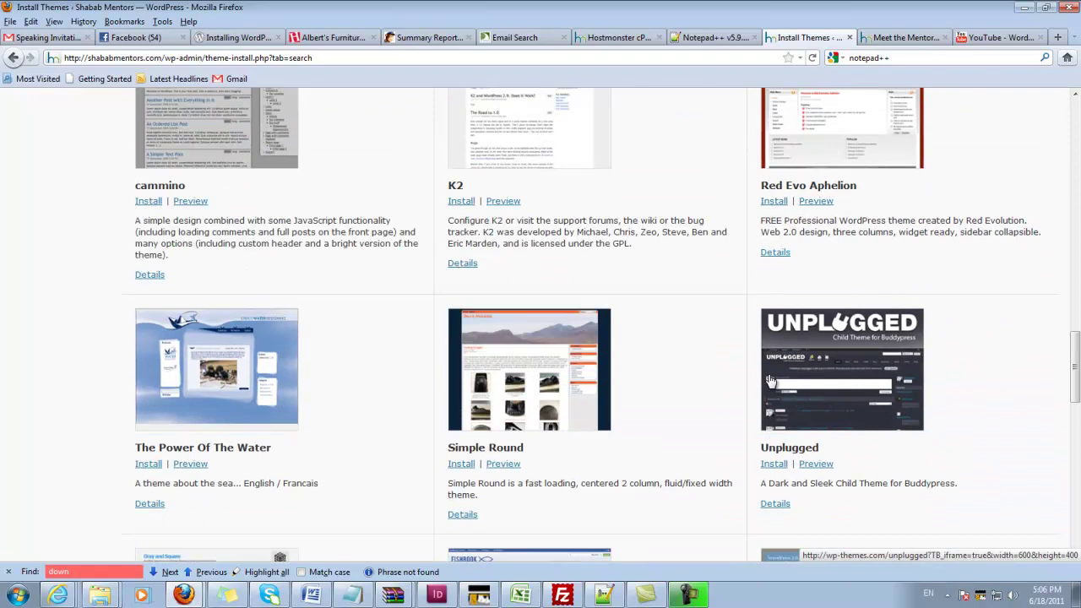
scroll(769, 374, "up", 2)
scroll(769, 374, "down", 2)
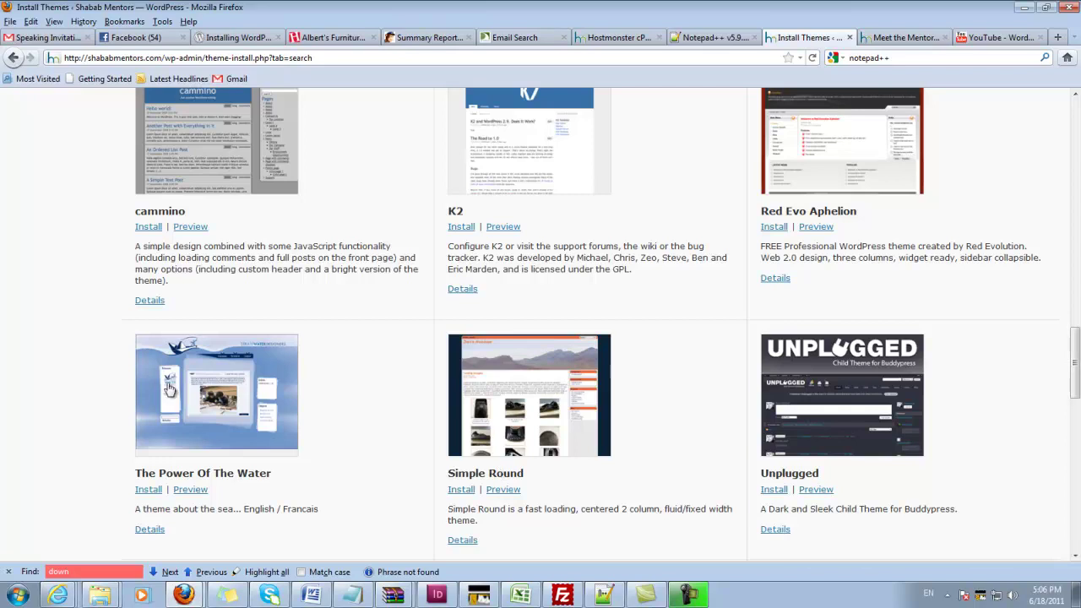
scroll(171, 386, "down", 1)
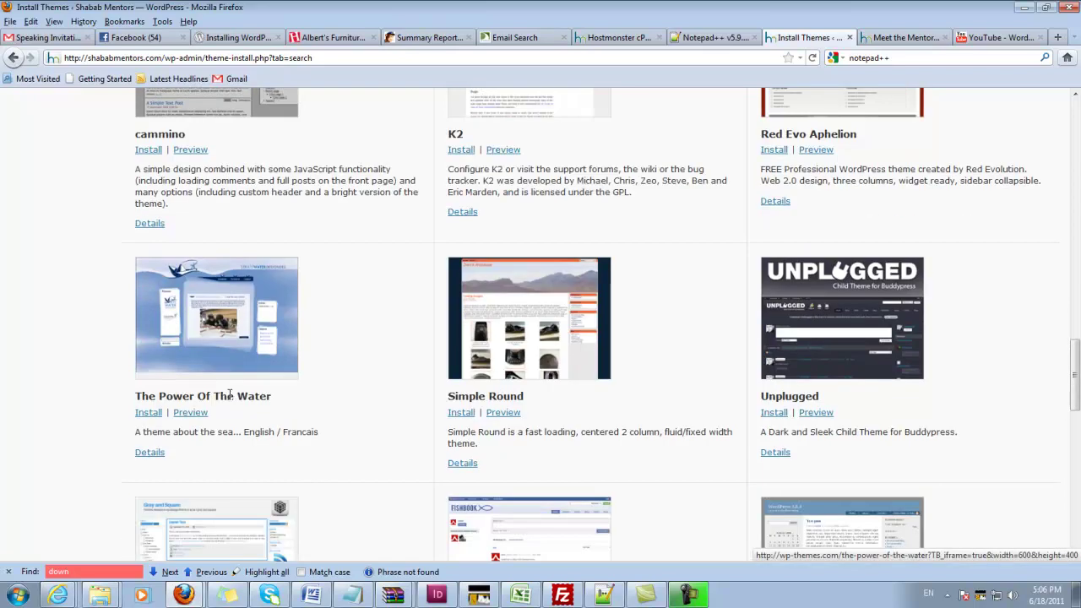
Install and activate The Power Of The Water theme.
left_click(149, 414)
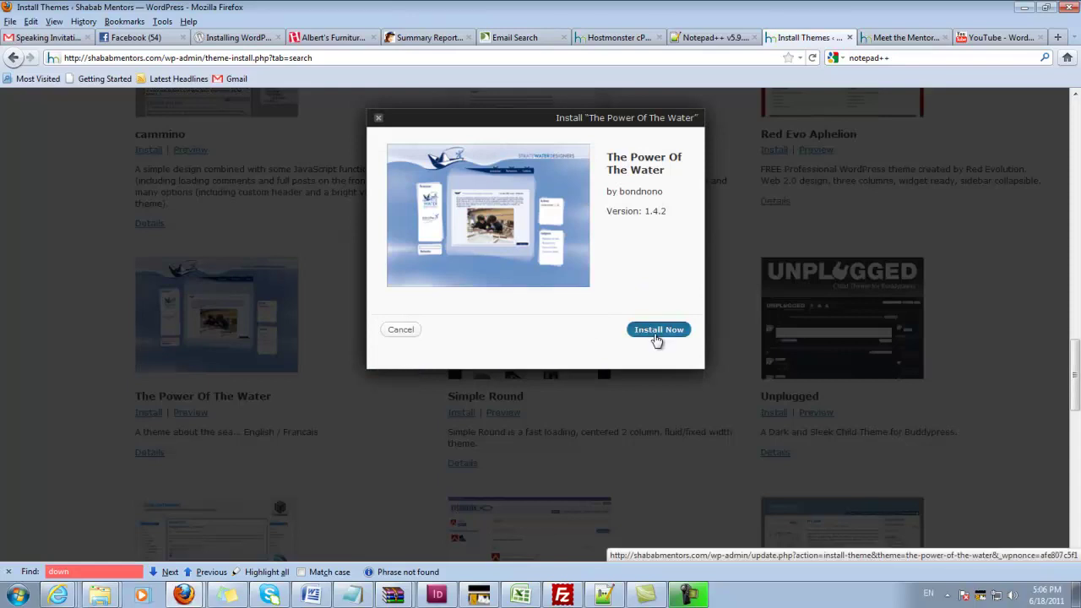
left_click(656, 339)
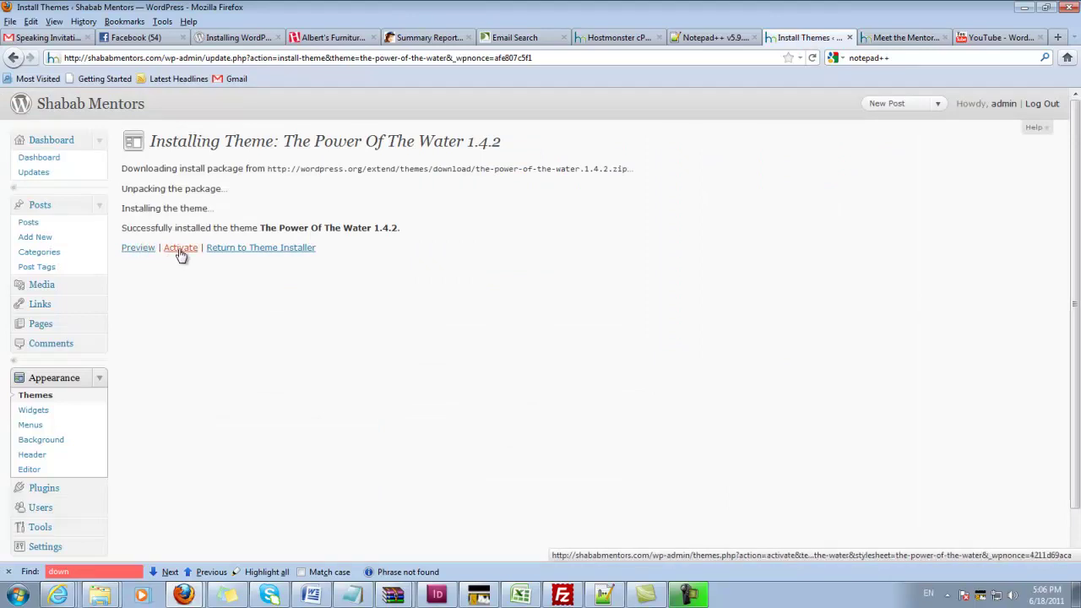
left_click(180, 252)
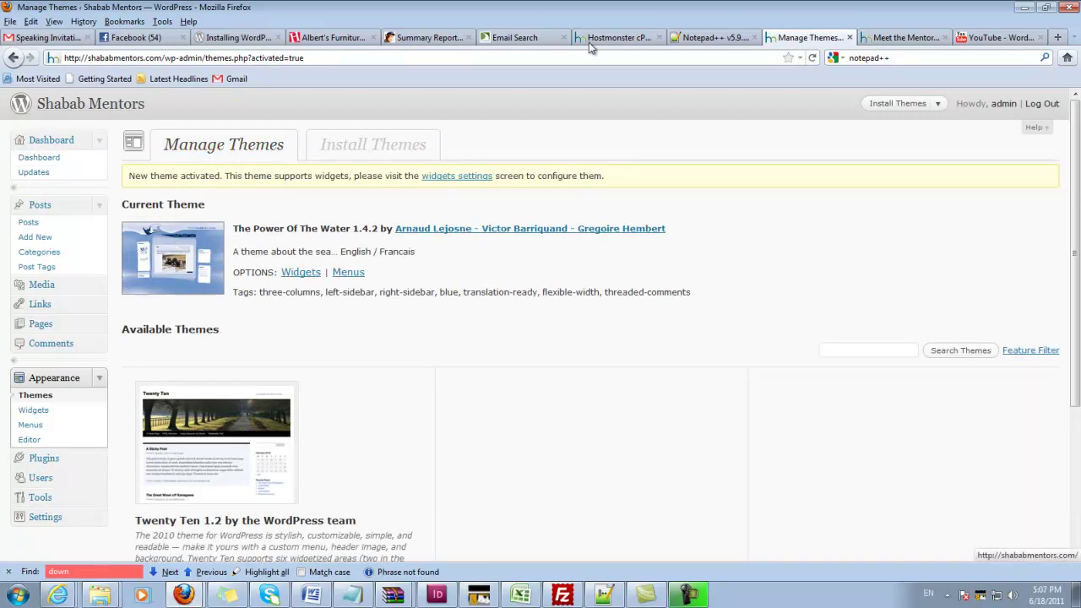
Reload the Meet the Mentors tab to view the blue sea theme, then return to Manage Themes.
left_click(895, 38)
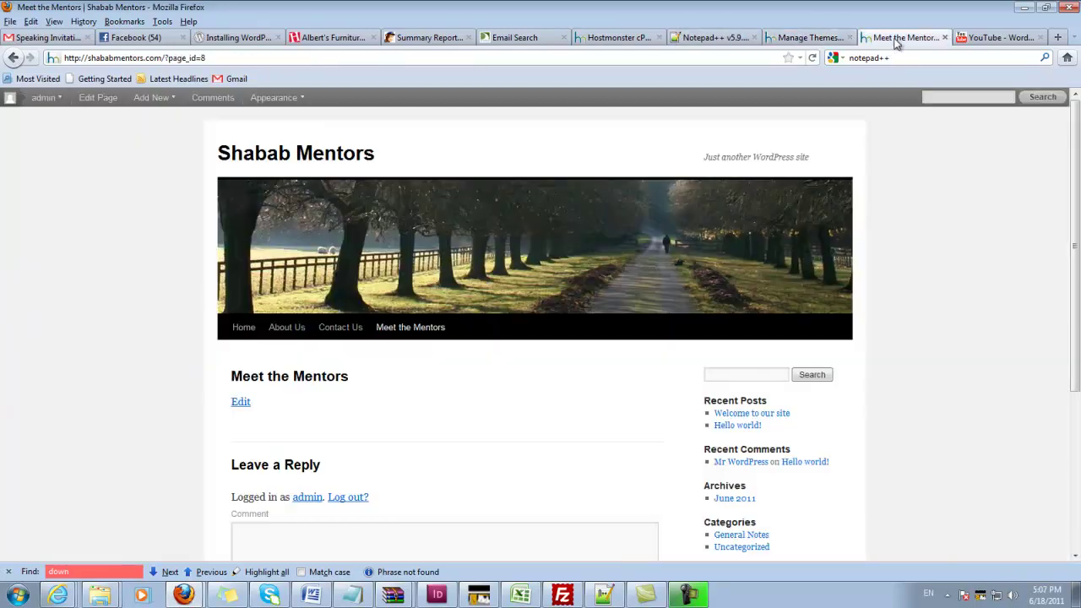
left_click(813, 57)
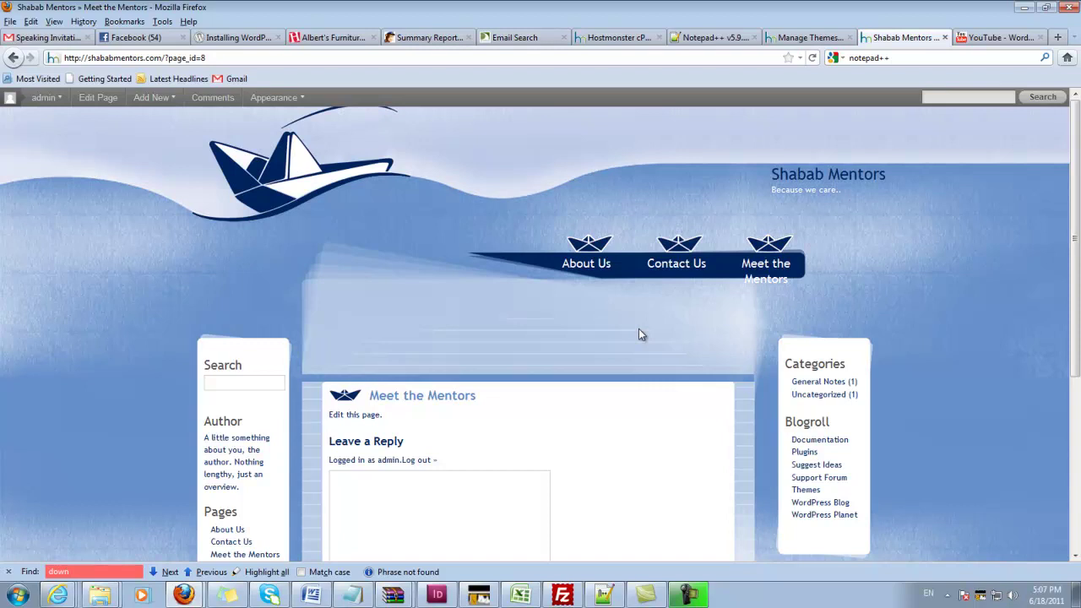
scroll(638, 334, "down", 2)
scroll(638, 335, "down", 4)
scroll(639, 334, "up", 4)
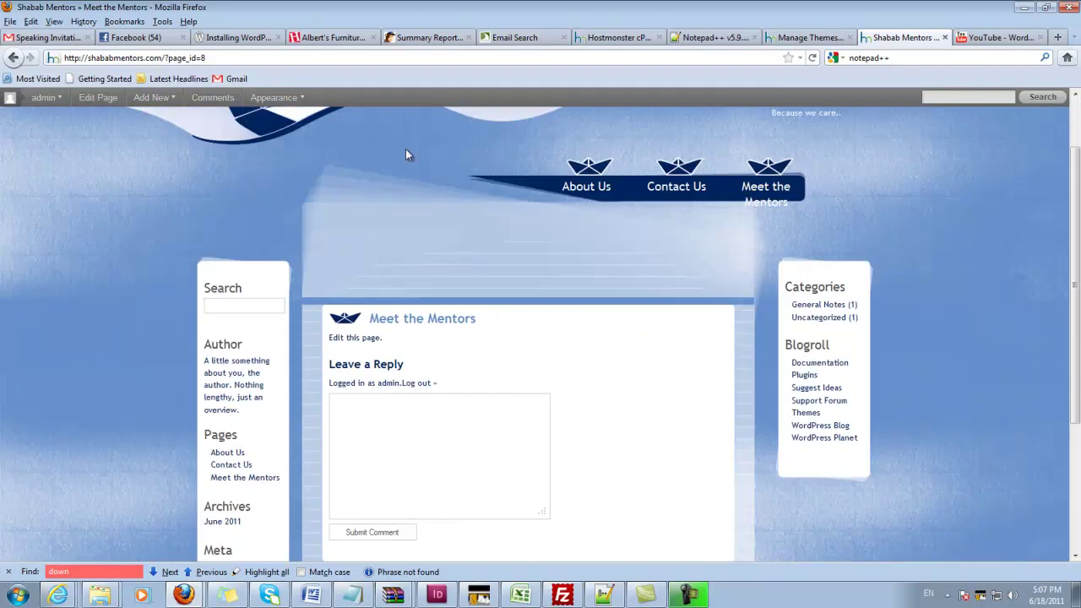
left_click(782, 38)
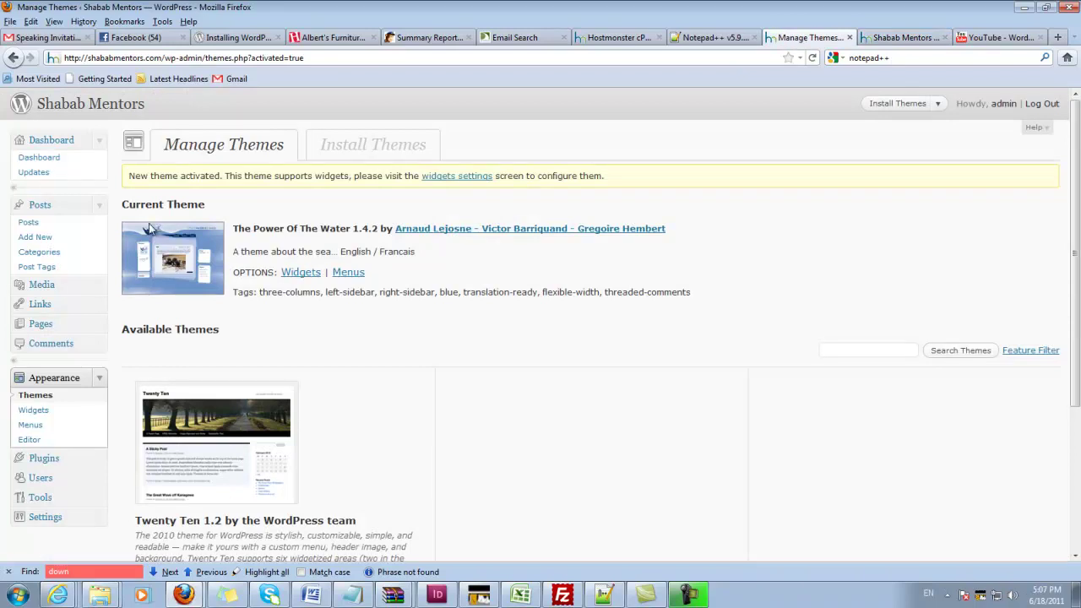
scroll(242, 273, "down", 2)
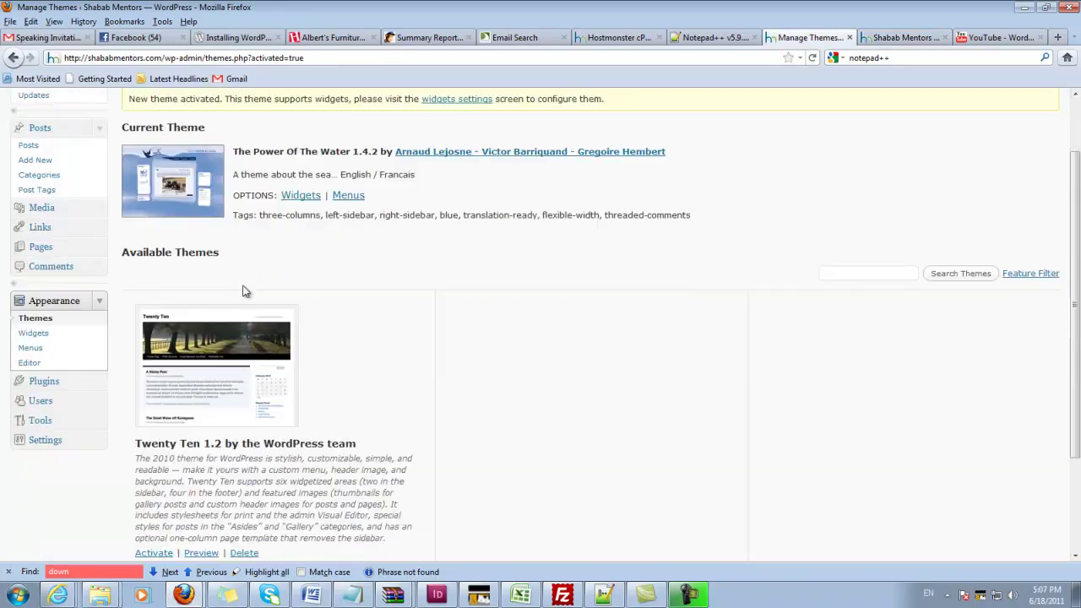
Inspect the Right Sidebar widget area, then open the Menus page.
left_click(56, 336)
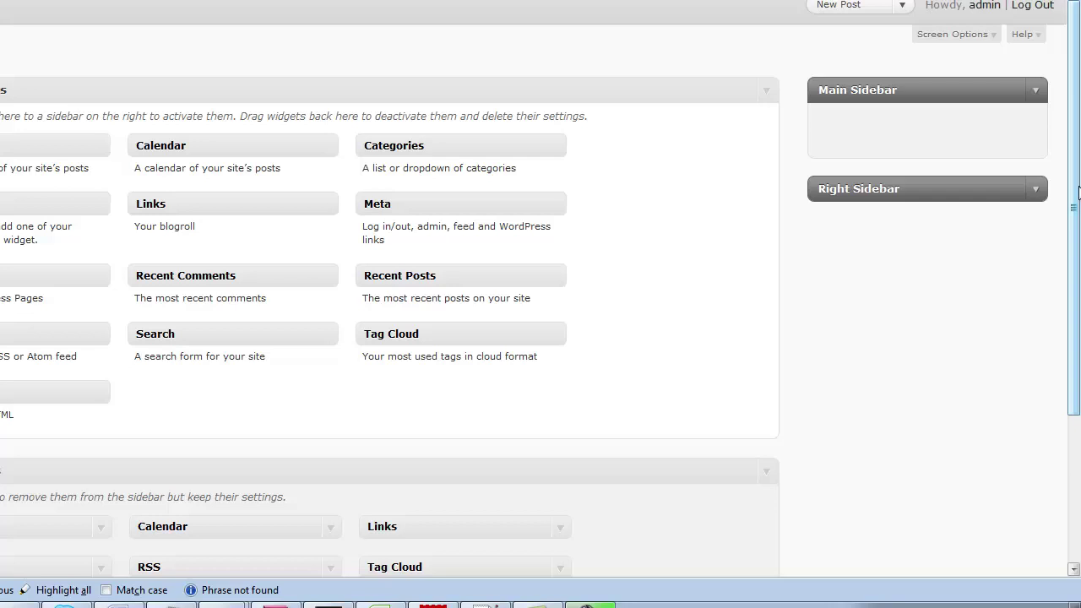
left_click(1036, 190)
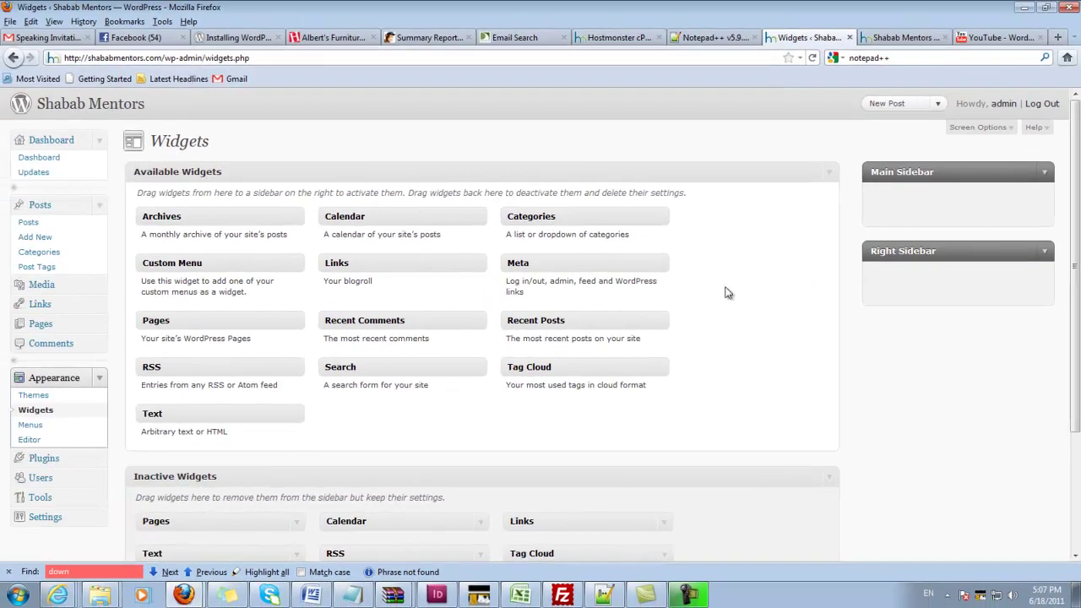
scroll(931, 380, "down", 3)
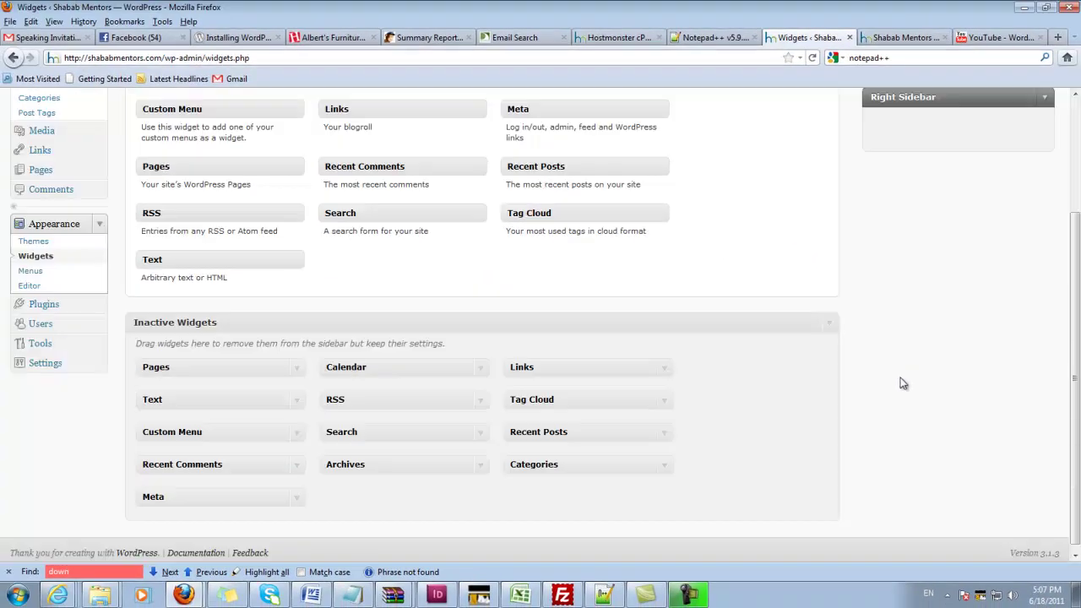
scroll(871, 390, "up", 3)
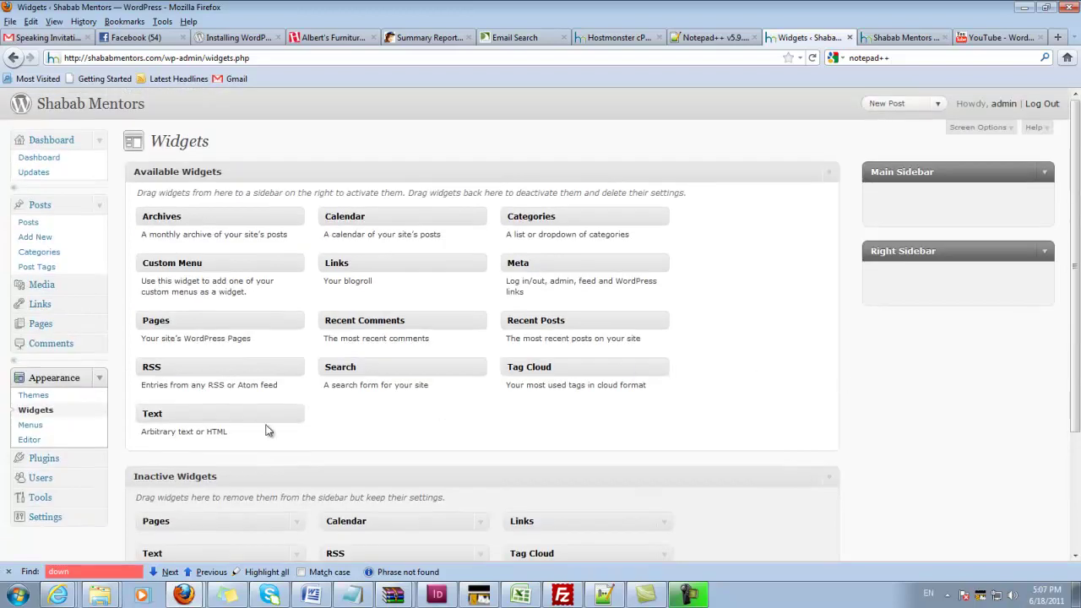
left_click(37, 426)
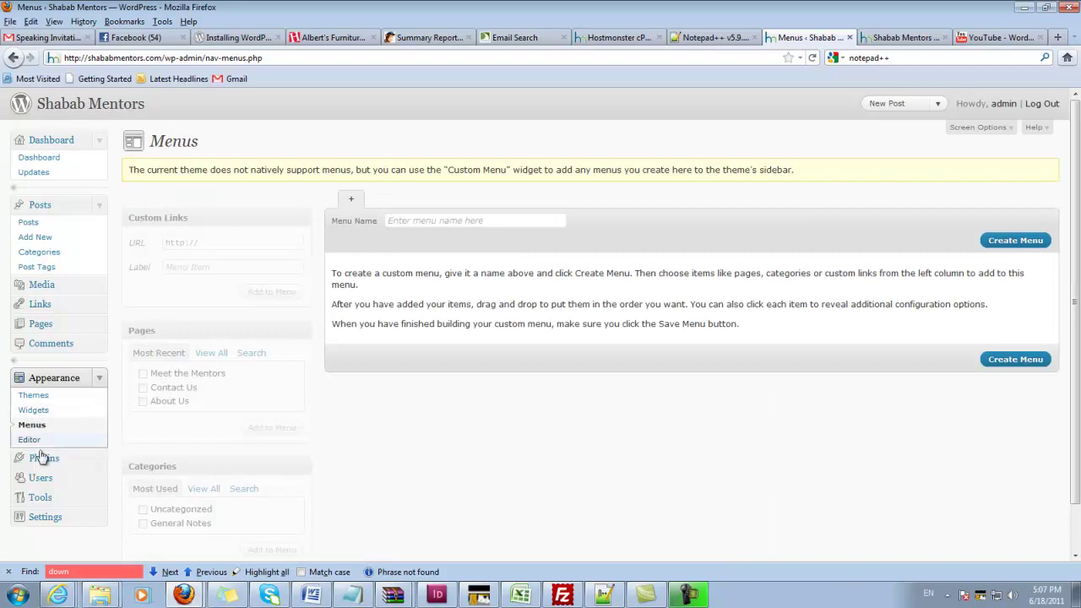
scroll(63, 477, "down", 1)
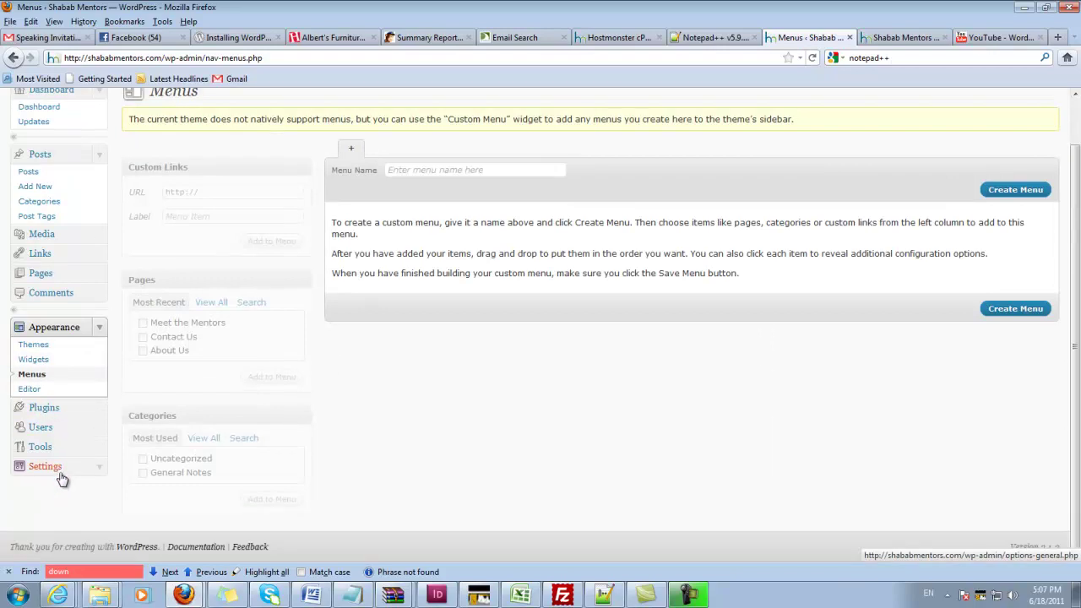
Activate Akismet and search the plugin directory for 'facebook share'.
left_click(72, 414)
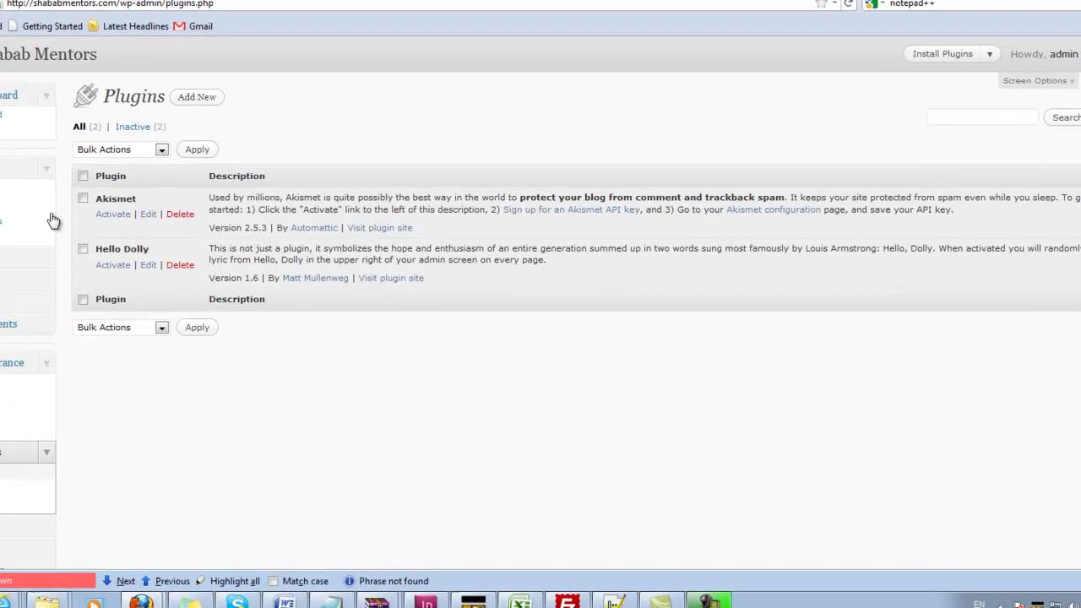
left_click(116, 216)
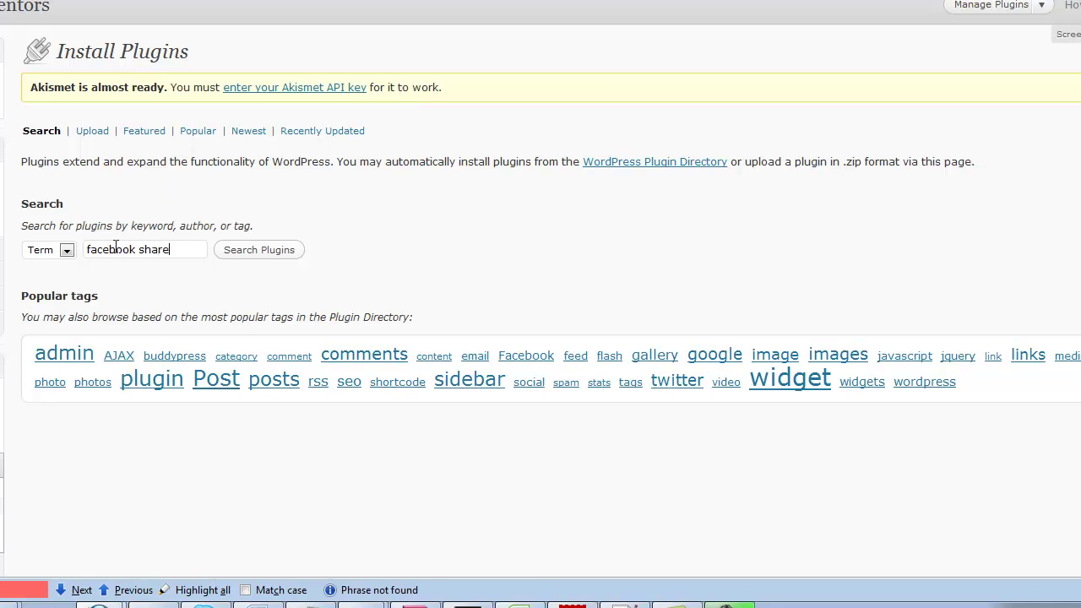
key("Return")
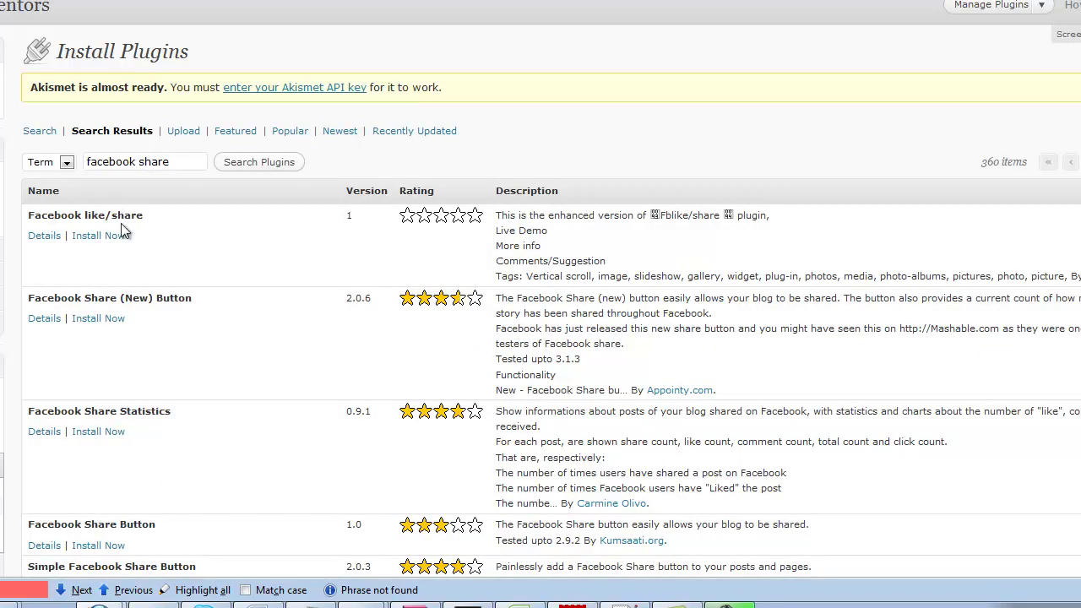
Install and activate Facebook Share (New) Button, review its settings, and reload Meet the Mentors.
left_click(96, 318)
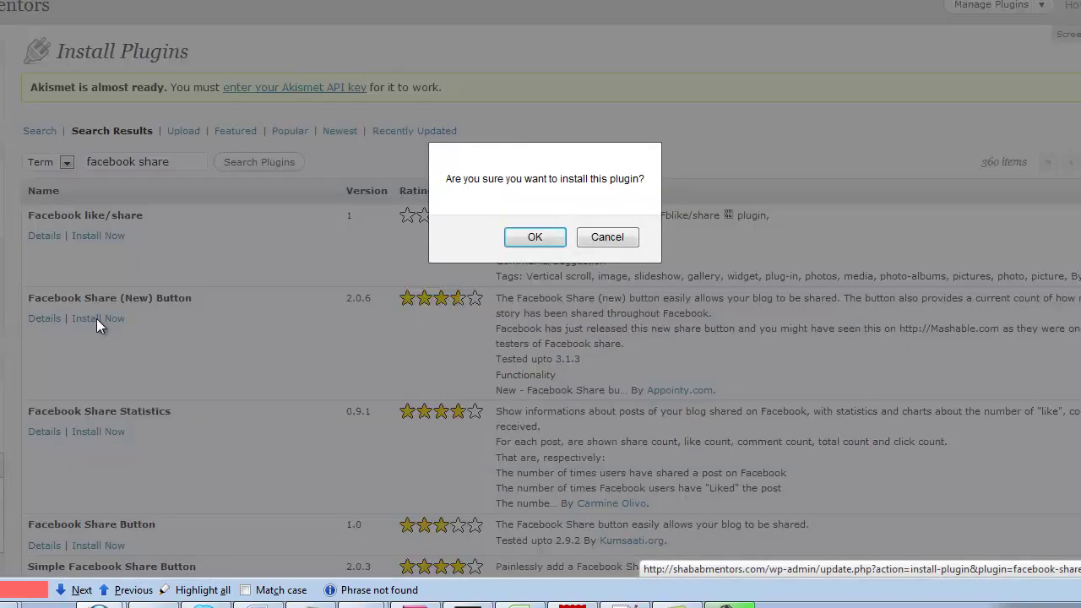
left_click(509, 242)
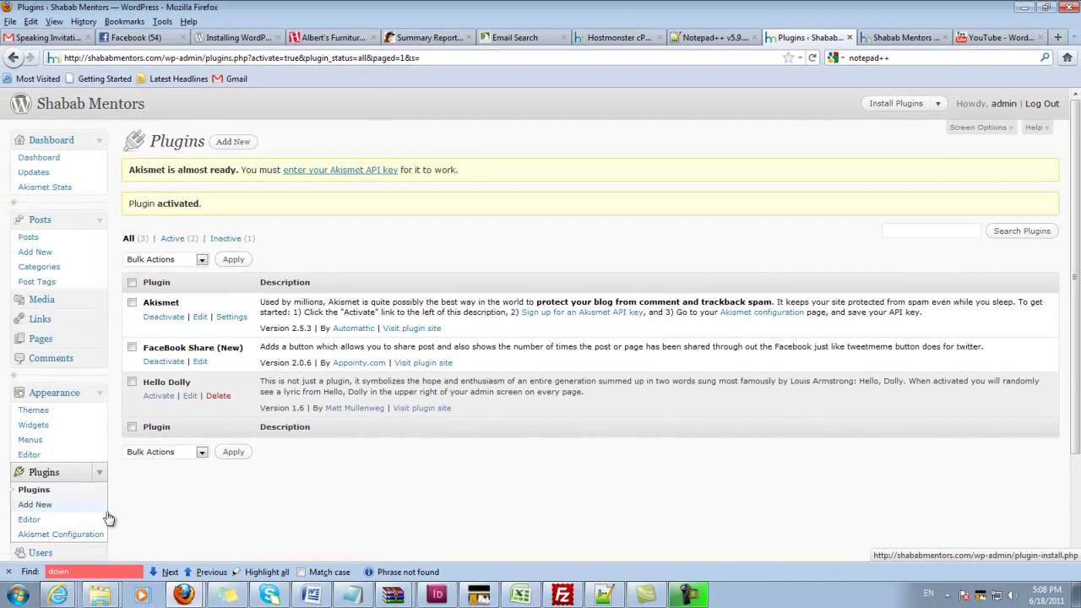
scroll(108, 515, "down", 2)
left_click(59, 506)
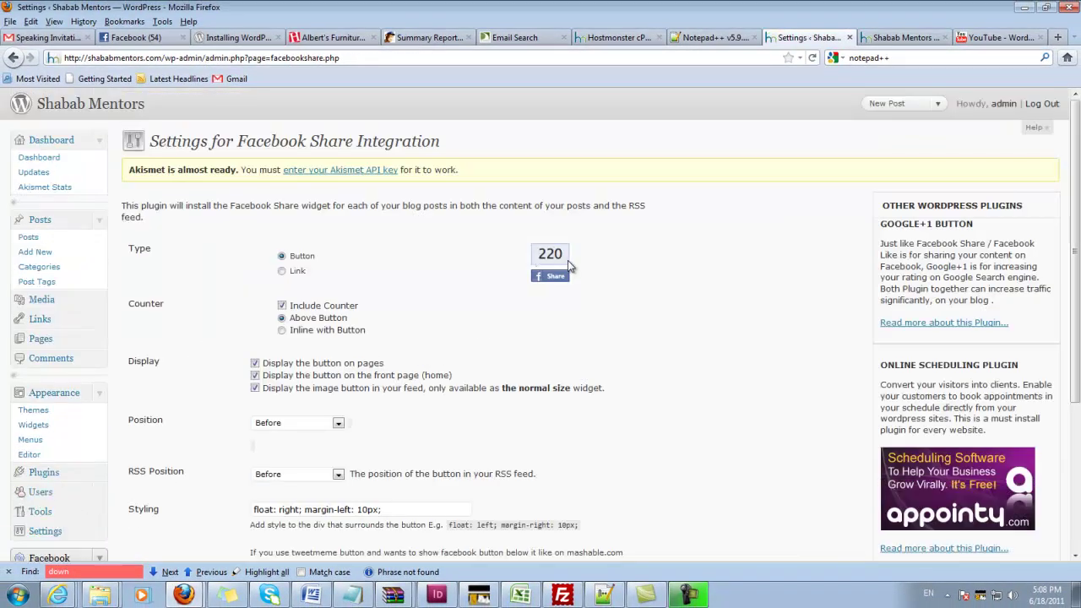
scroll(528, 378, "down", 5)
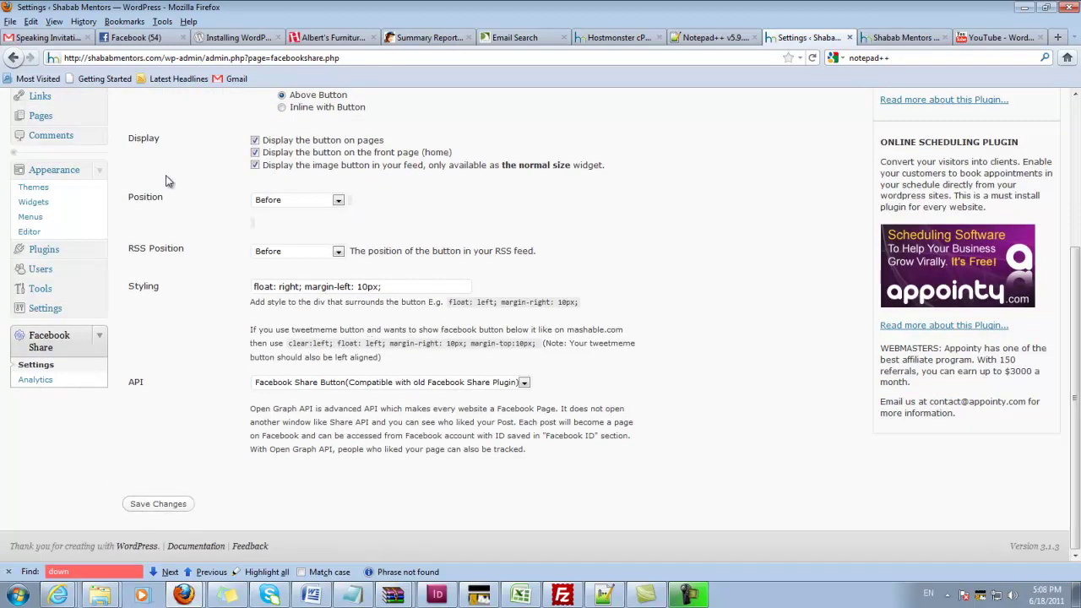
scroll(168, 180, "up", 5)
left_click(902, 37)
left_click(812, 57)
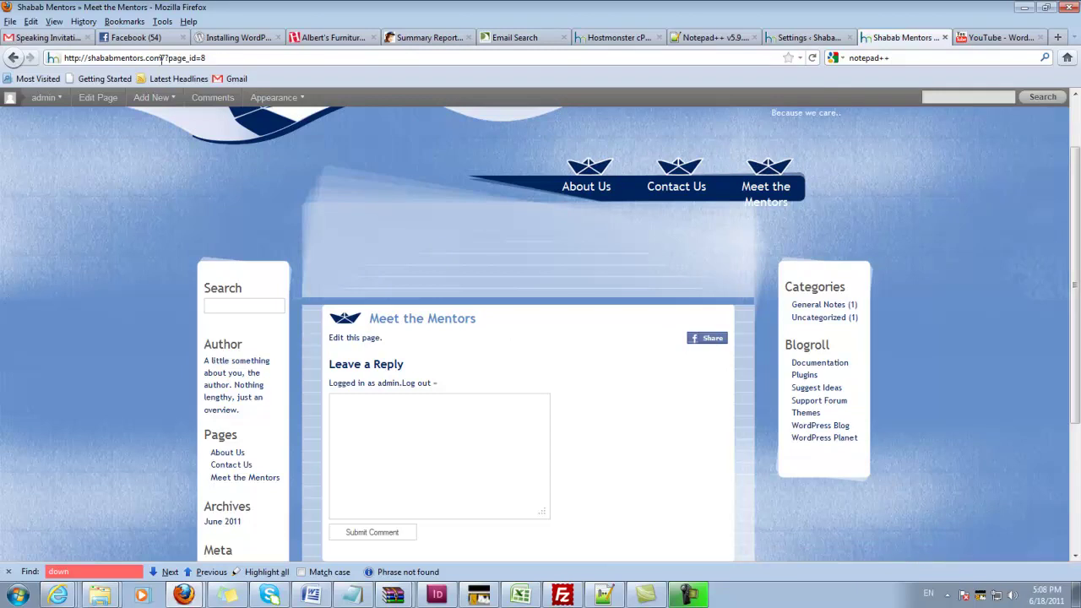
Remove ?page_id=8 from the address to load the site's home page.
left_click_drag(165, 57, 320, 72)
key("BackSpace")
key("Return")
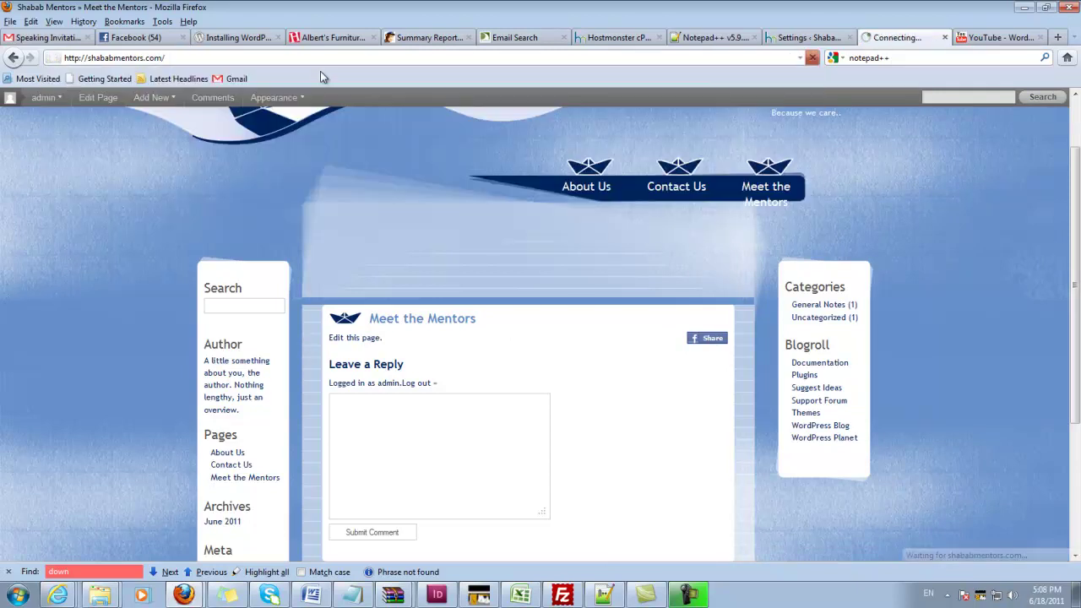
scroll(560, 495, "down", 6)
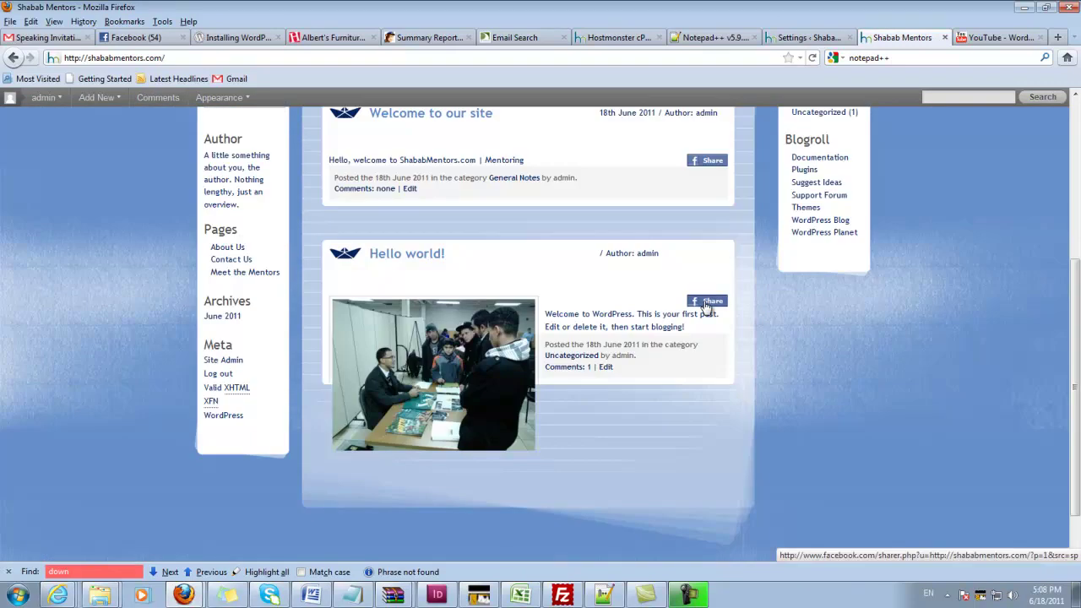
Try the Facebook Share button on Hello world! and close the share popup.
left_click(708, 302)
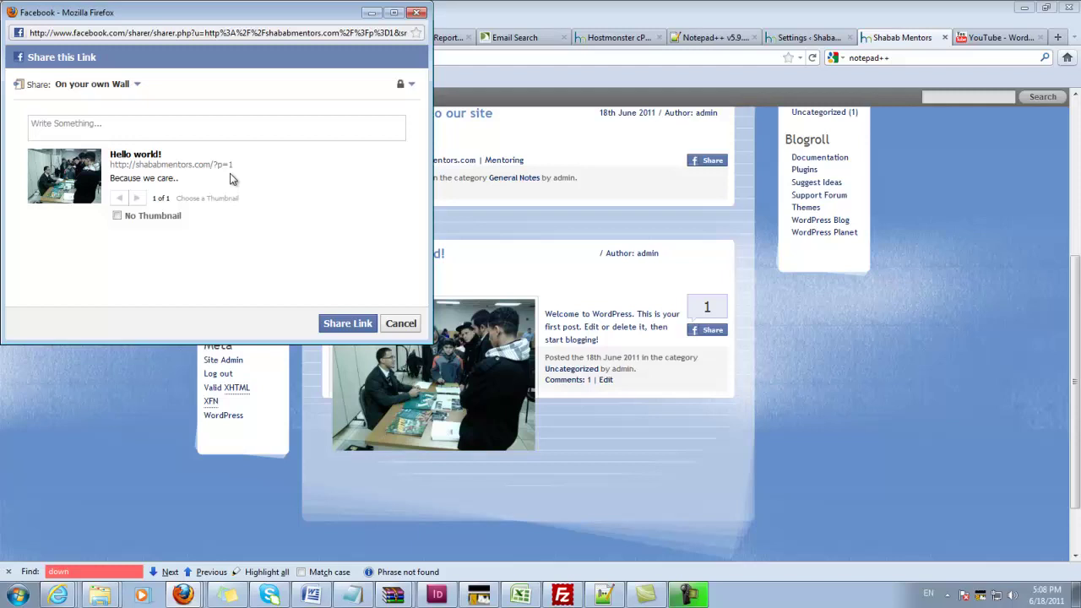
left_click(390, 326)
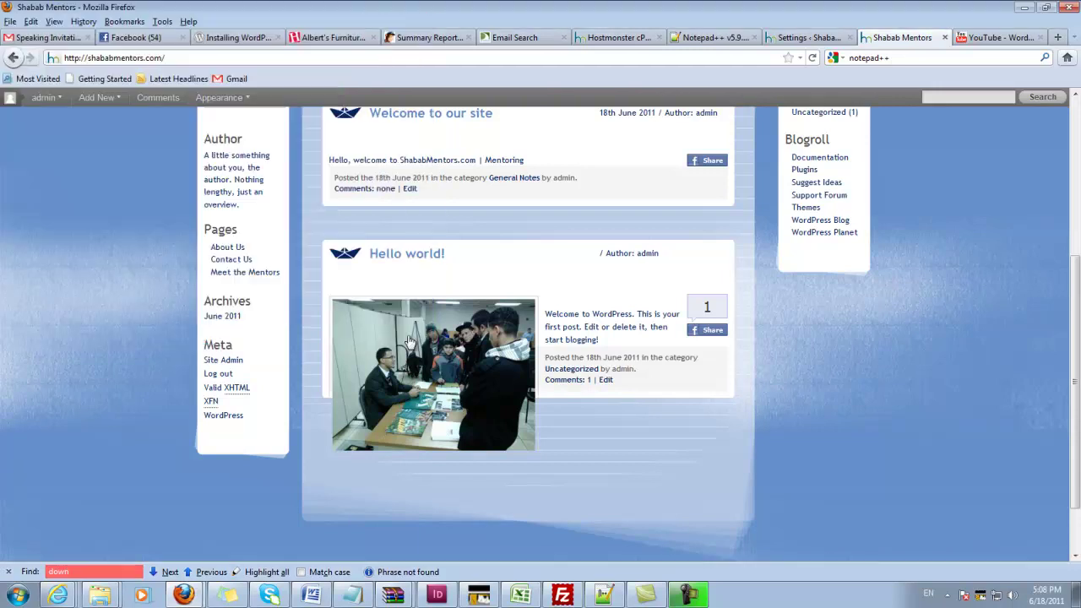
scroll(764, 457, "up", 5)
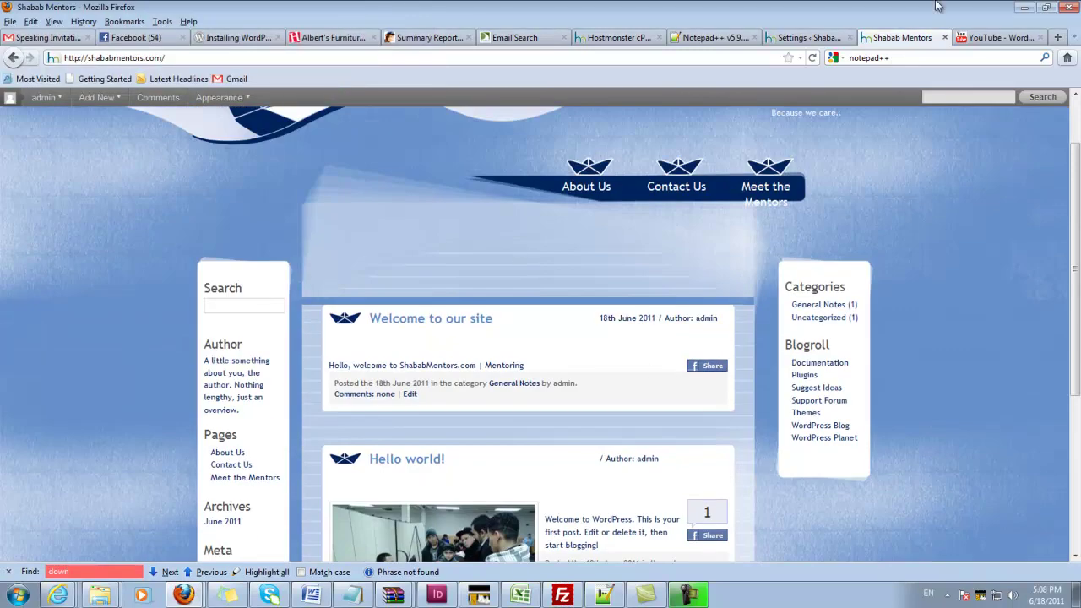
left_click(699, 600)
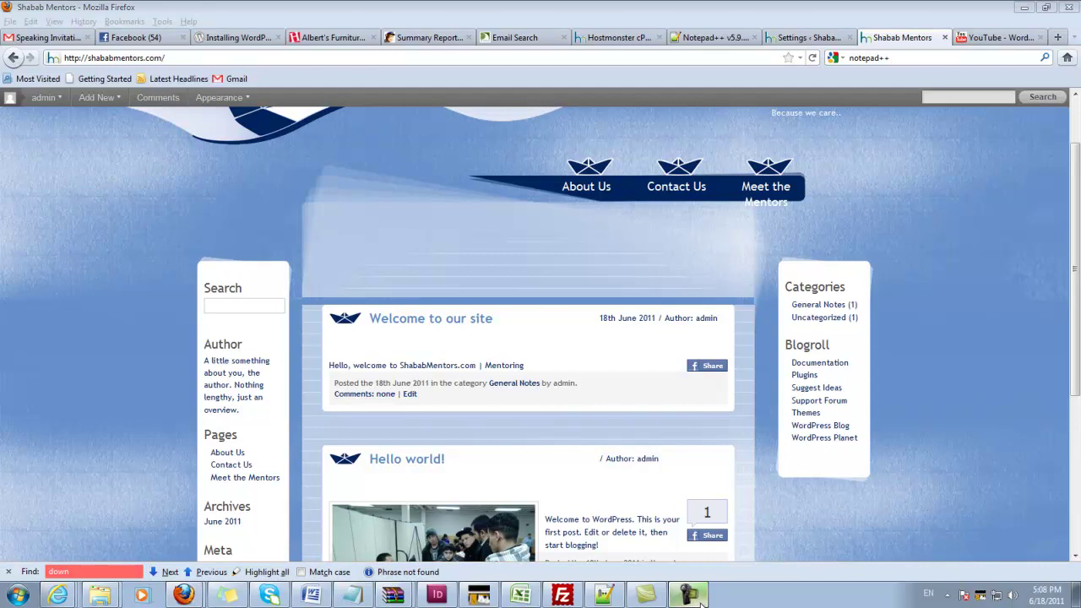